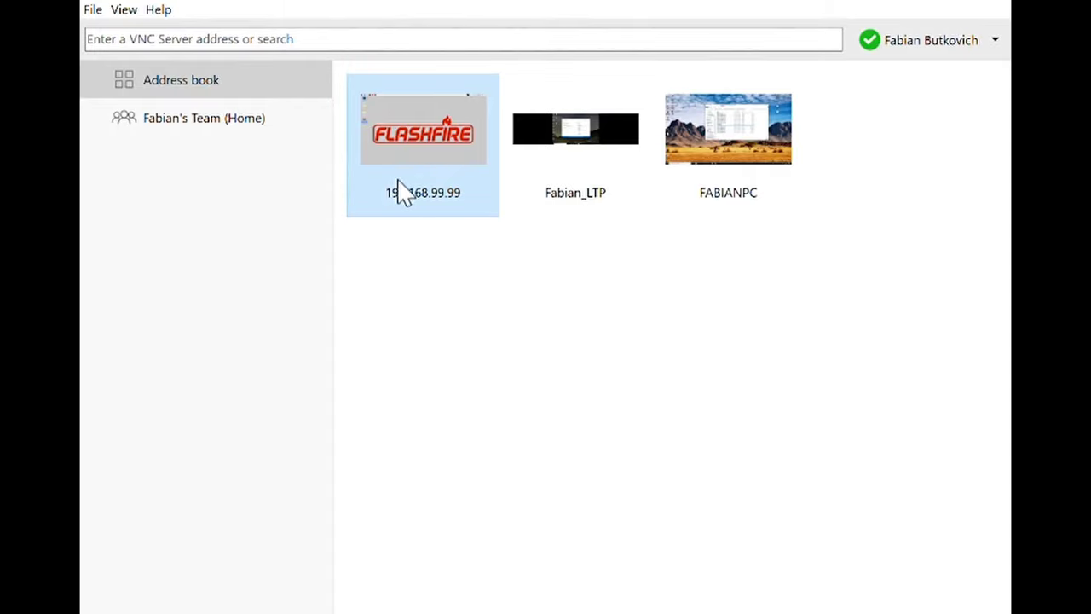
Connect from the VNC address book to the Raspberry Pi at 192.168.99.99
{"action": "double_click", "coordinate": [440, 140]}
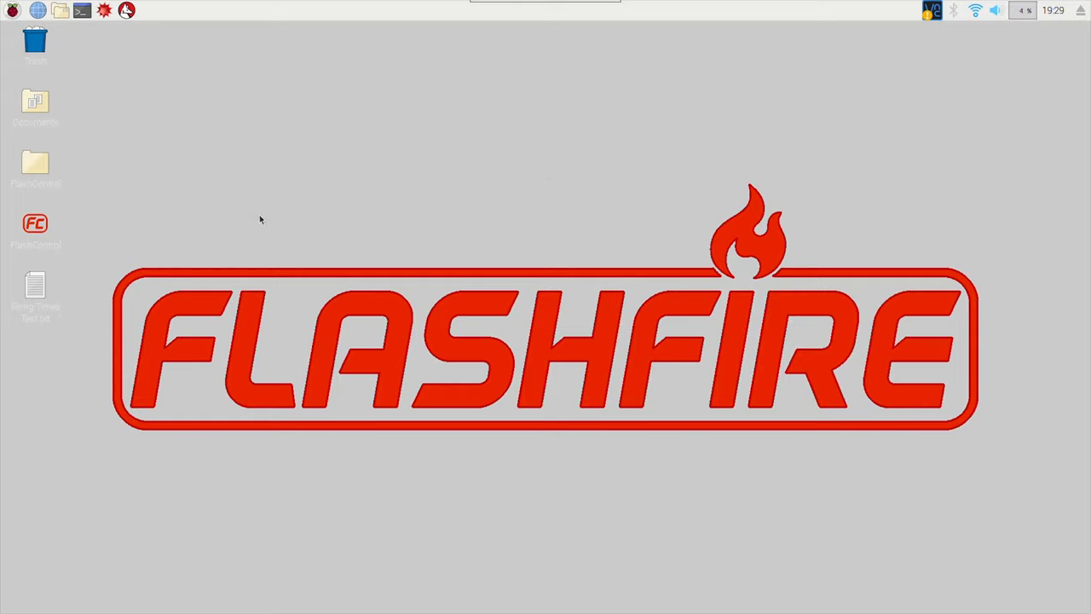
Launch FlashControl from its icon on the Raspberry Pi desktop
{"action": "left_click", "coordinate": [41, 223]}
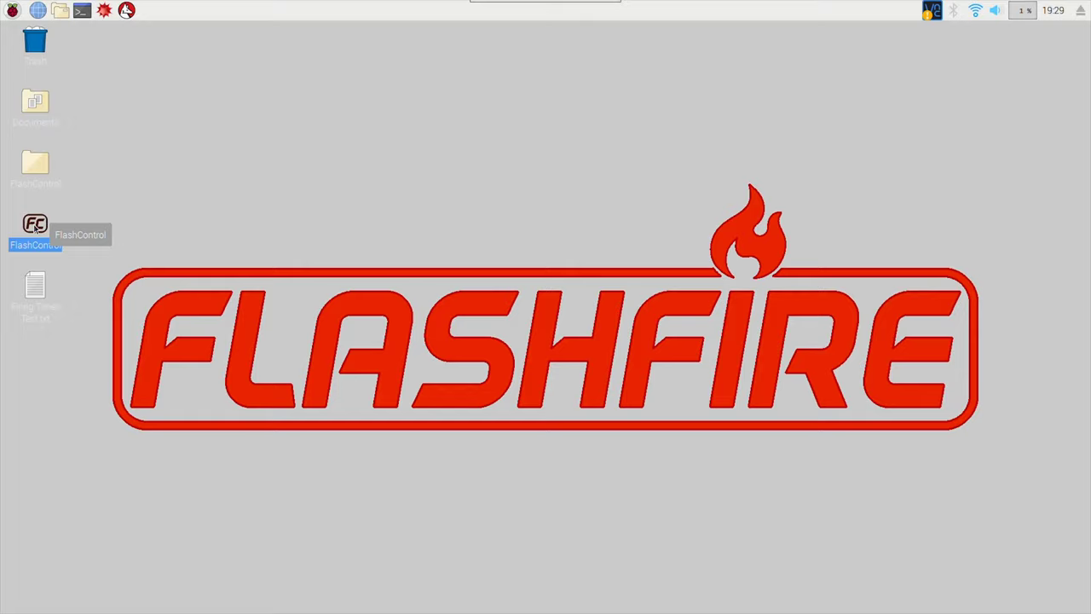
{"action": "double_click", "coordinate": [35, 226]}
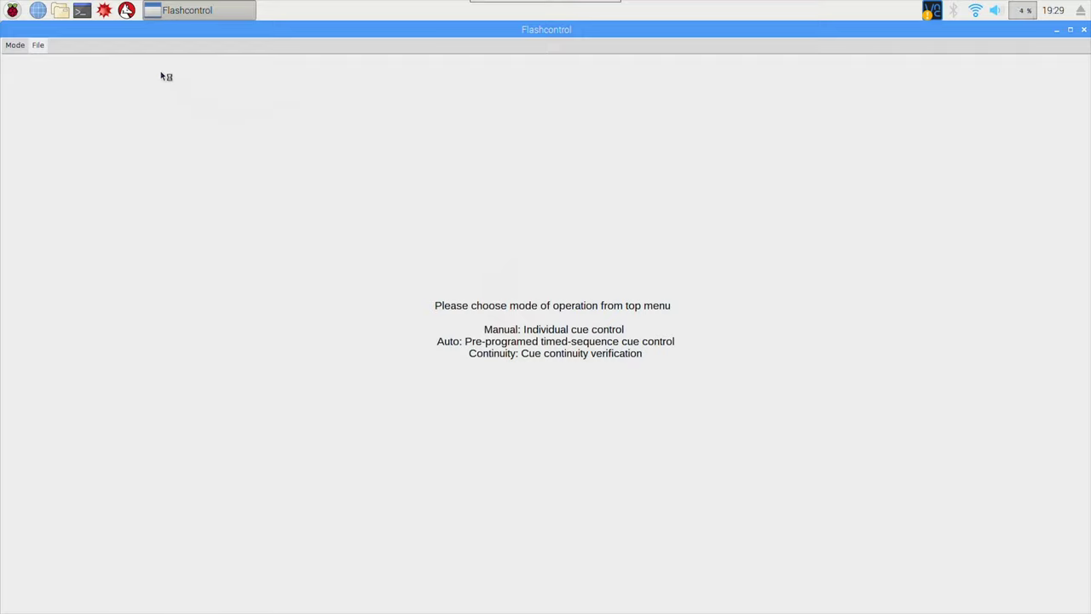
Show the Manual, Auto and Continuity choices in the Mode menu
{"action": "left_click", "coordinate": [16, 45]}
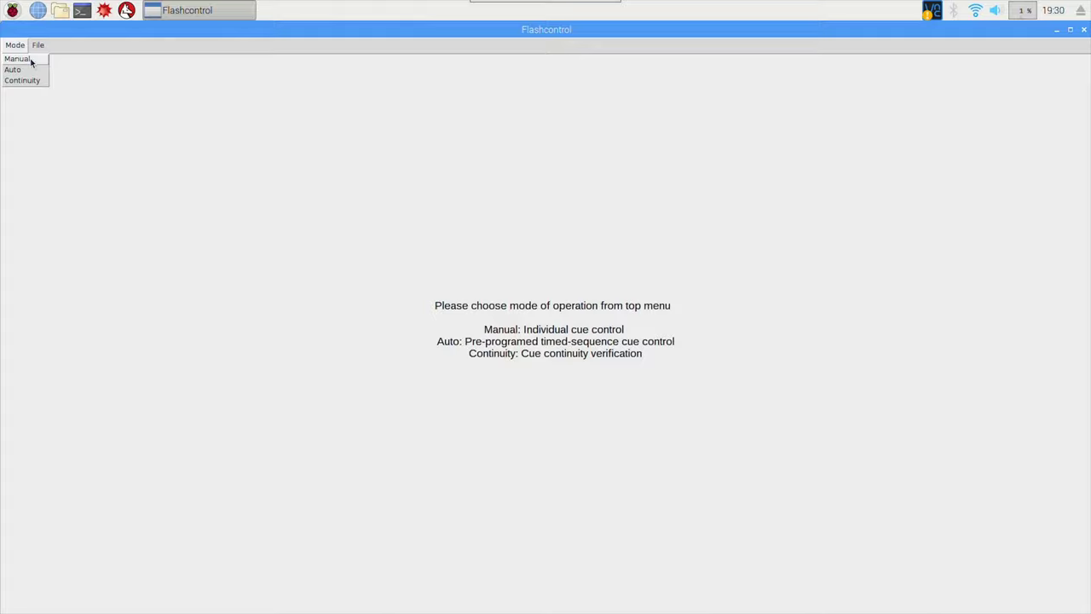
Enter Manual Mode, leave the 10ms pulse time unticked, and arm the system
{"action": "left_click", "coordinate": [30, 60]}
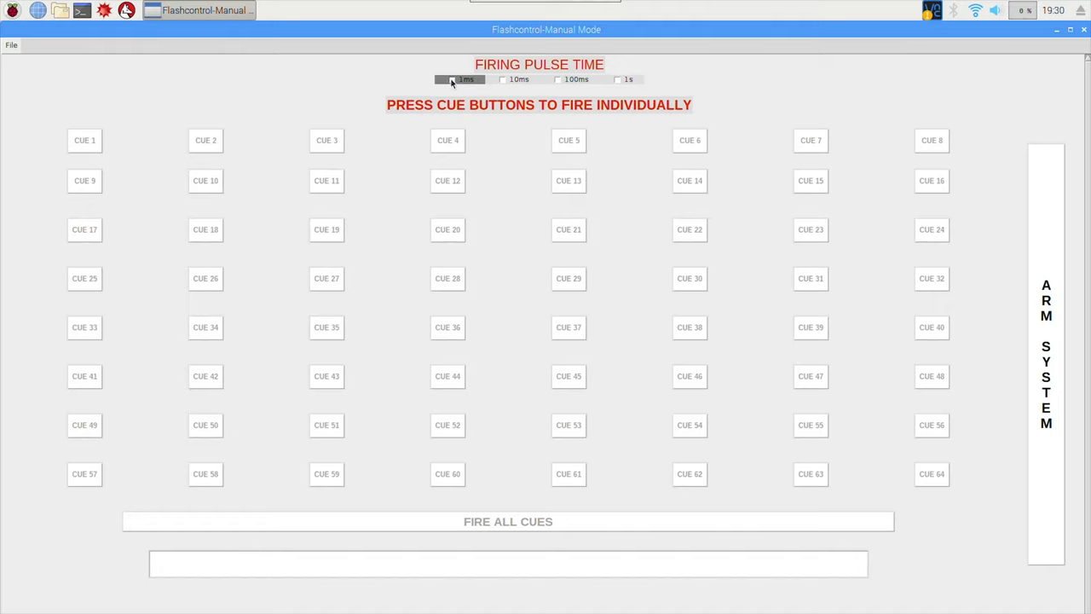
{"action": "left_click", "coordinate": [517, 80]}
{"action": "left_click", "coordinate": [520, 80]}
{"action": "left_click", "coordinate": [1044, 240]}
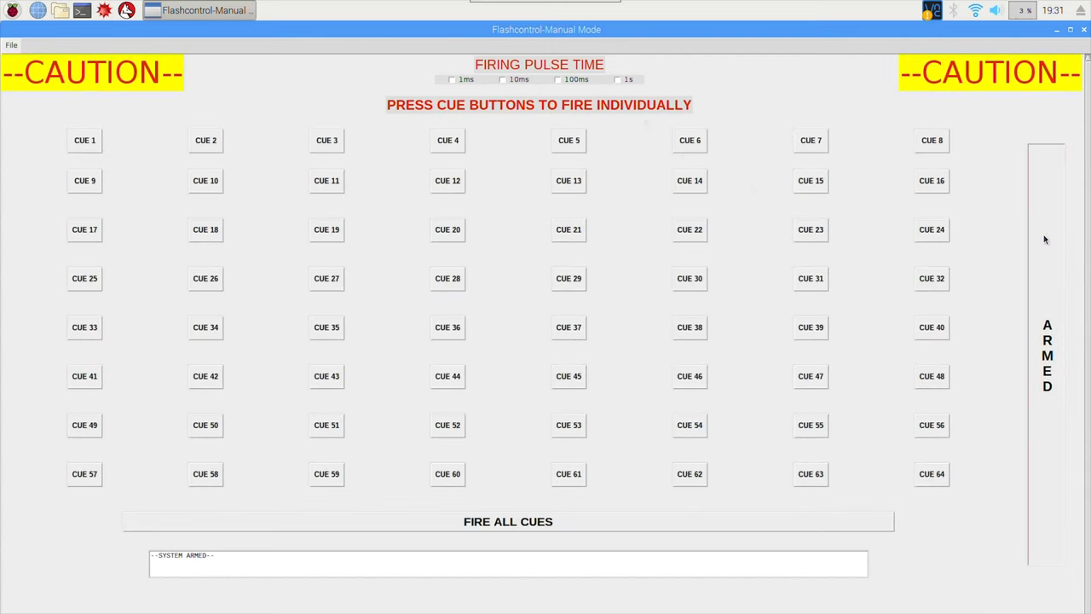
Try firing cue 1, dismiss the pulse-time warning, and set a 10ms pulse time
{"action": "left_click", "coordinate": [91, 140]}
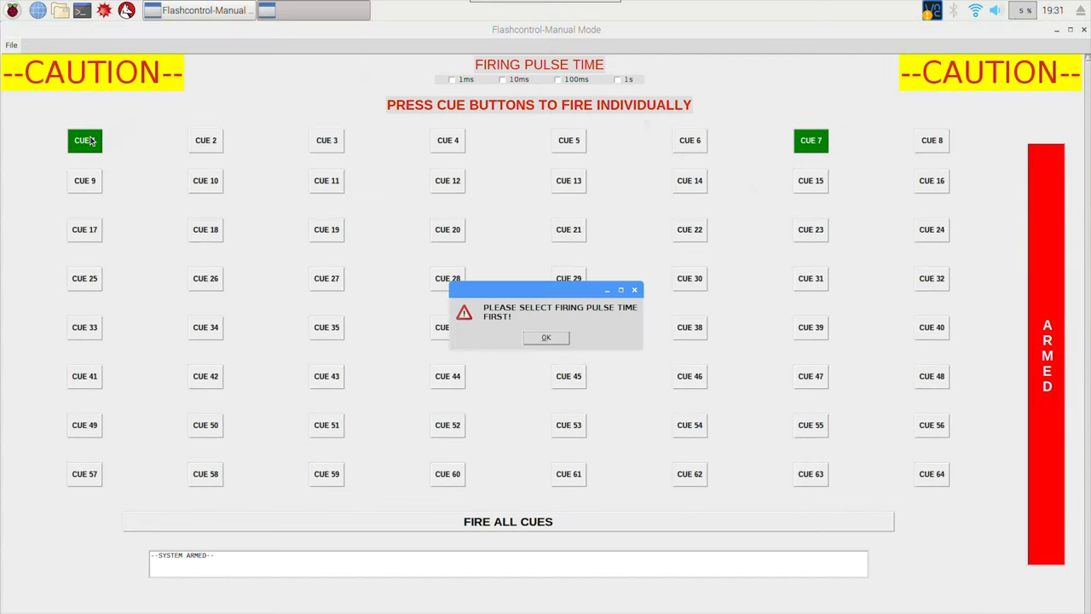
{"action": "left_click_drag", "start_coordinate": [511, 288], "coordinate": [495, 226]}
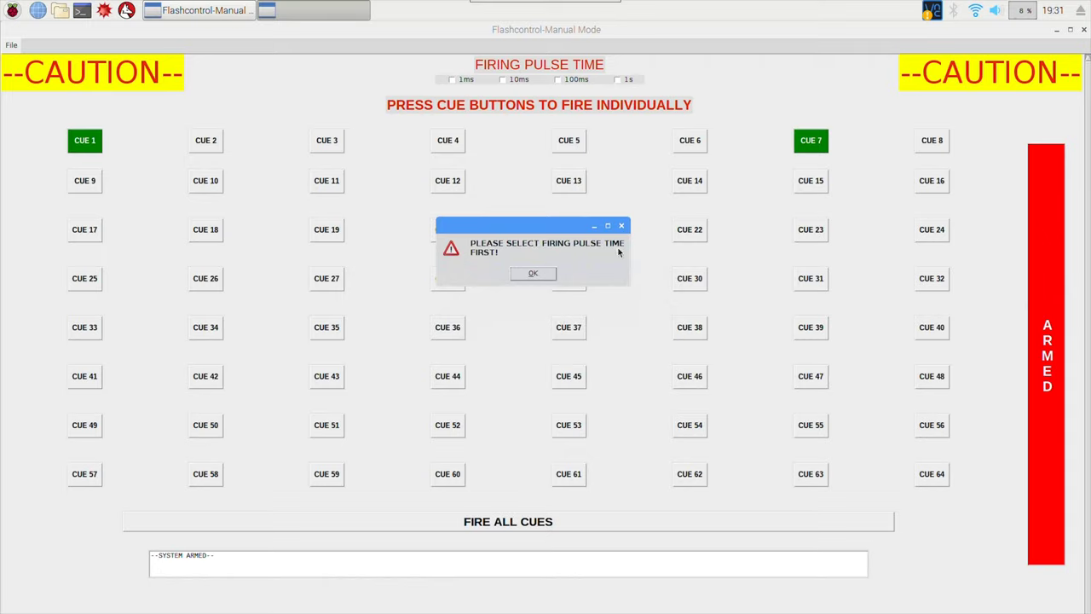
{"action": "left_click", "coordinate": [533, 274]}
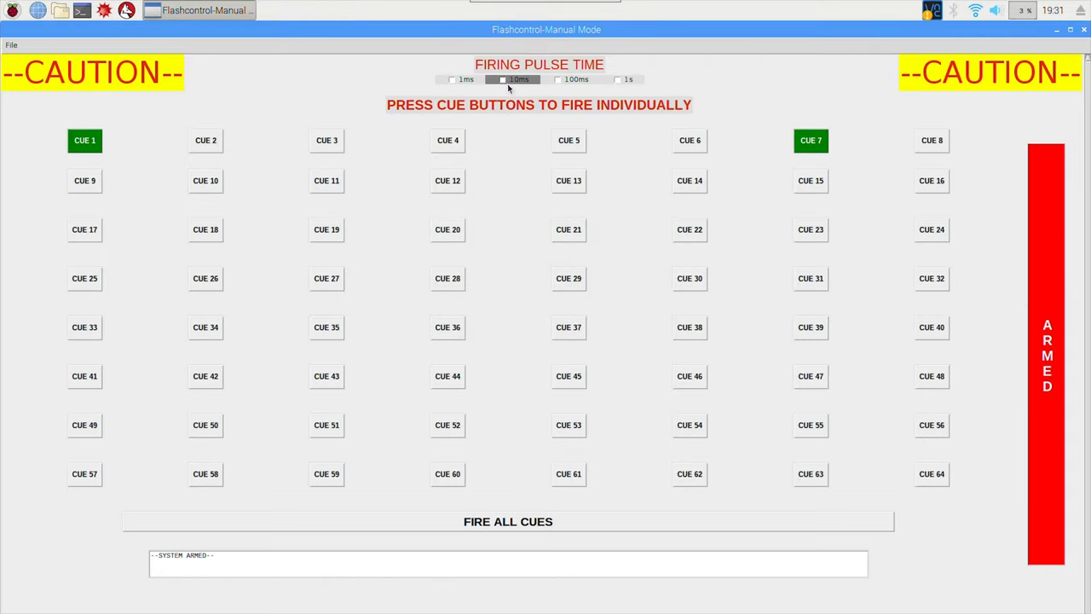
{"action": "left_click", "coordinate": [504, 81]}
Fire cues 21 and 32 until the physical arm switch disarms the system
{"action": "left_click", "coordinate": [554, 239]}
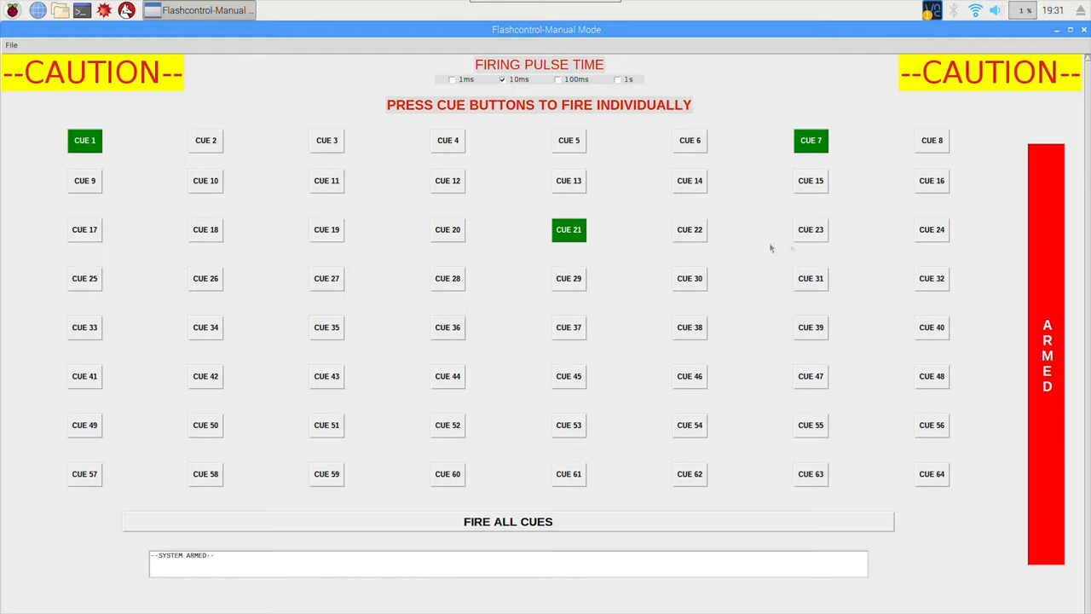
{"action": "left_click", "coordinate": [932, 279]}
{"action": "left_click", "coordinate": [1047, 337]}
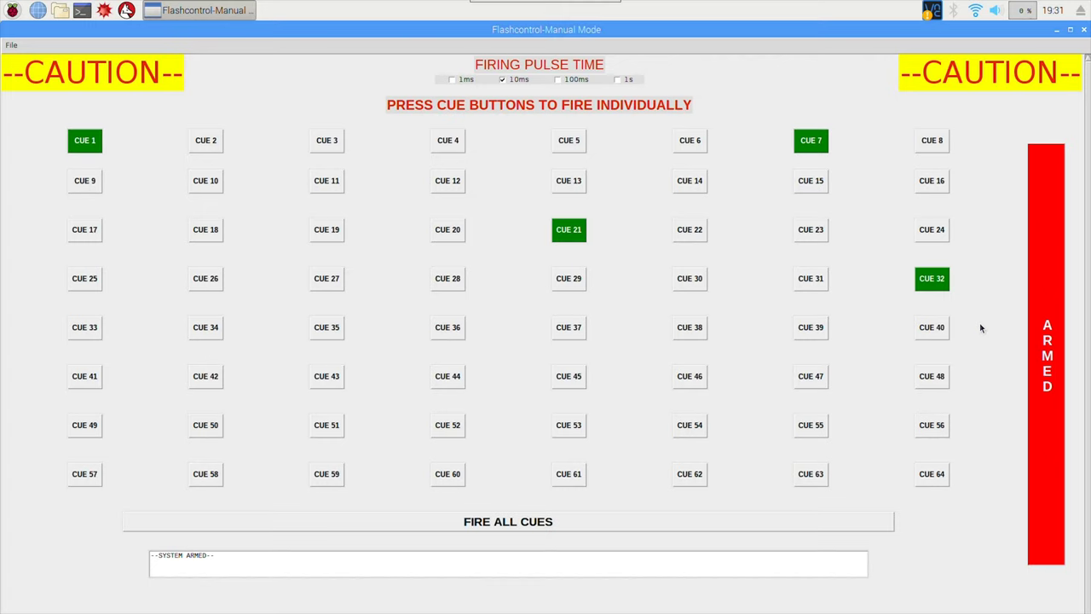
{"action": "left_click_drag", "start_coordinate": [689, 181], "coordinate": [154, 183]}
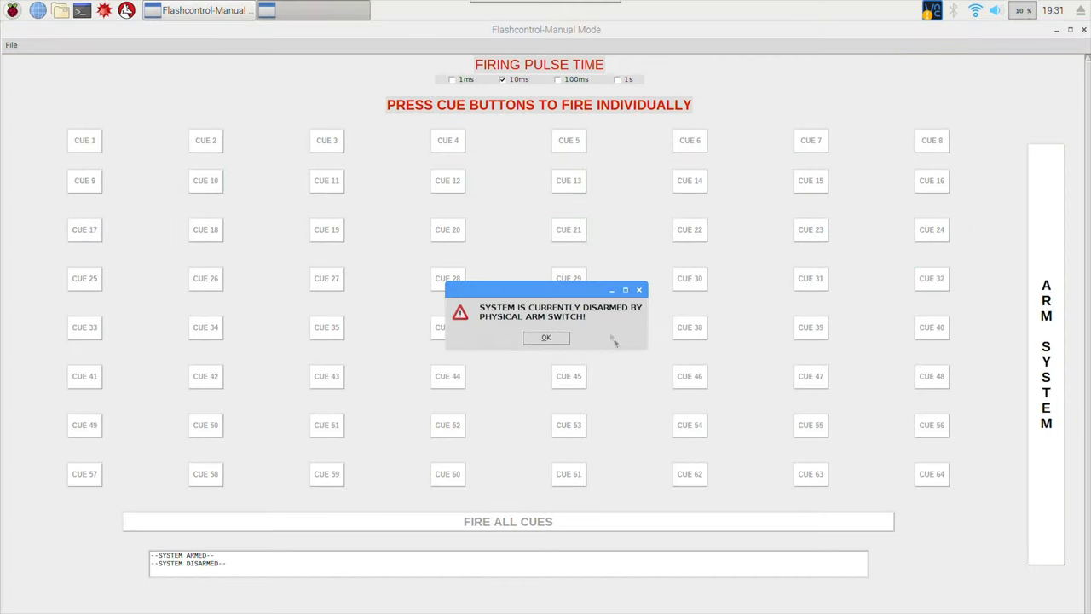
Acknowledge the physical-switch disarm warning, re-arm the system and fire cue 2
{"action": "left_click_drag", "start_coordinate": [516, 291], "coordinate": [510, 258]}
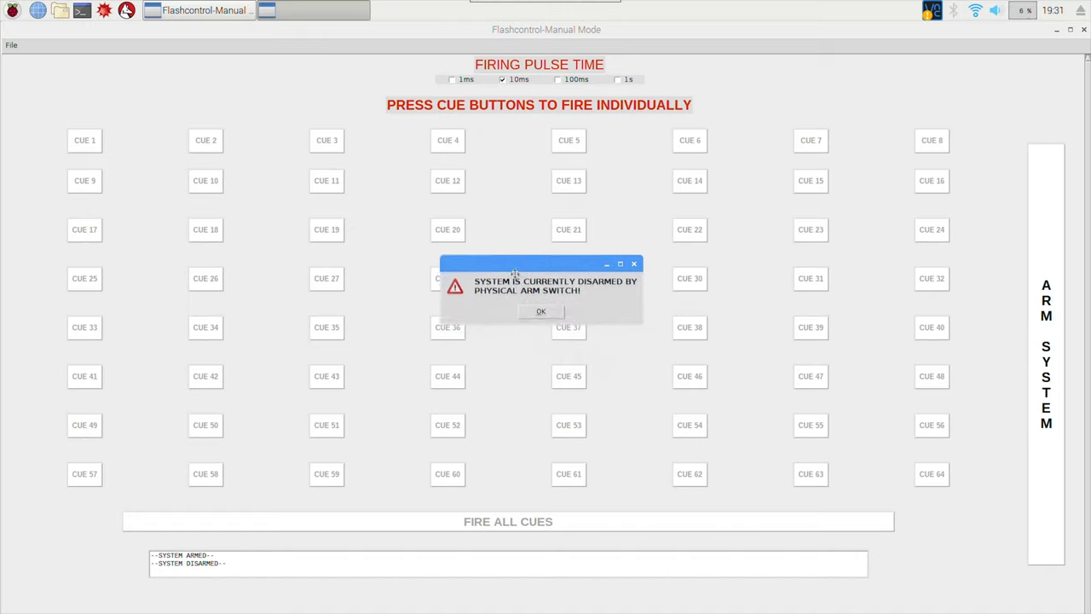
{"action": "left_click", "coordinate": [541, 306]}
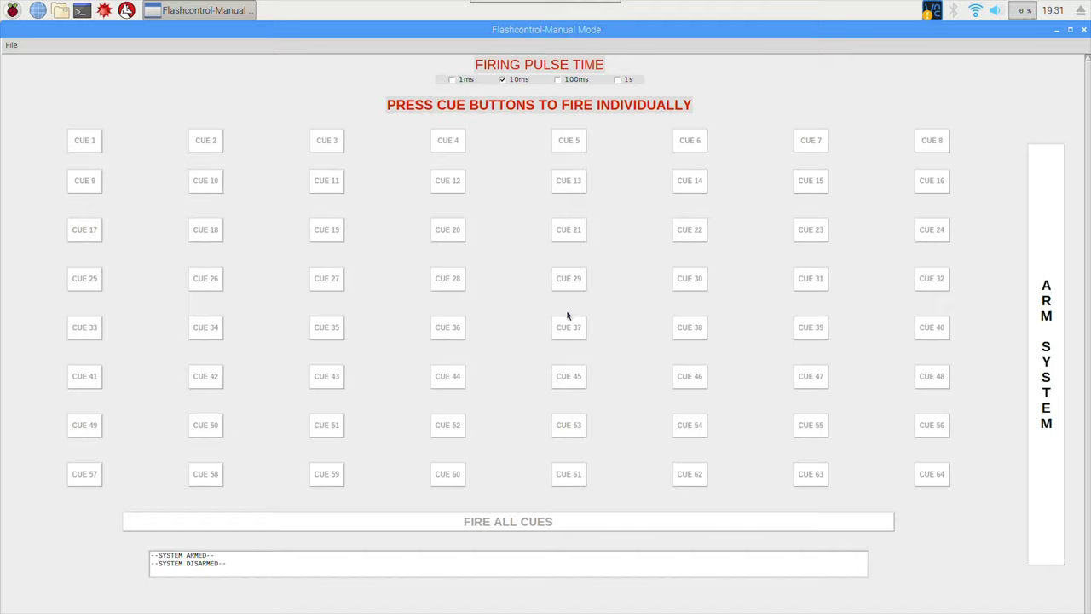
{"action": "left_click", "coordinate": [1061, 305]}
{"action": "left_click", "coordinate": [208, 147]}
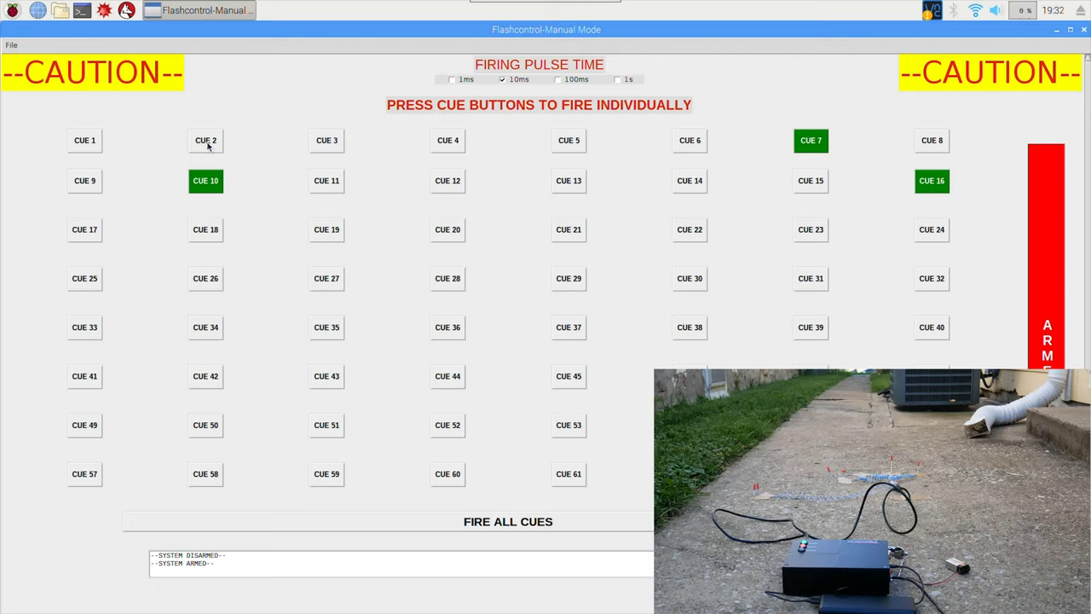
Fire cues 2, 44, 36, 28, 12, 4, 11, 19, 30, 38 and 45, checking the log
{"action": "left_click", "coordinate": [208, 147]}
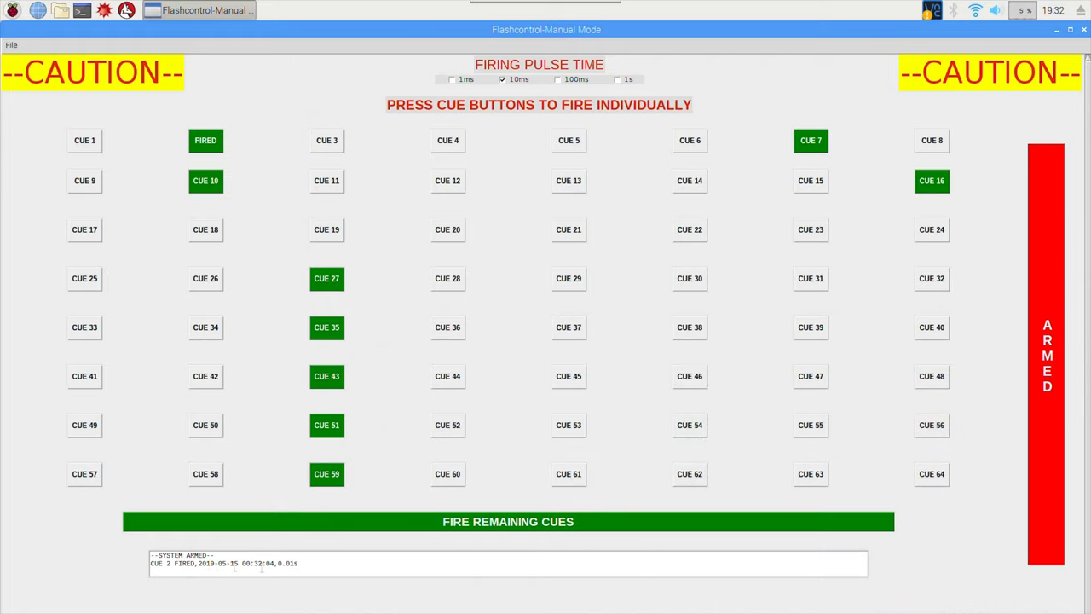
{"action": "left_click", "coordinate": [319, 570]}
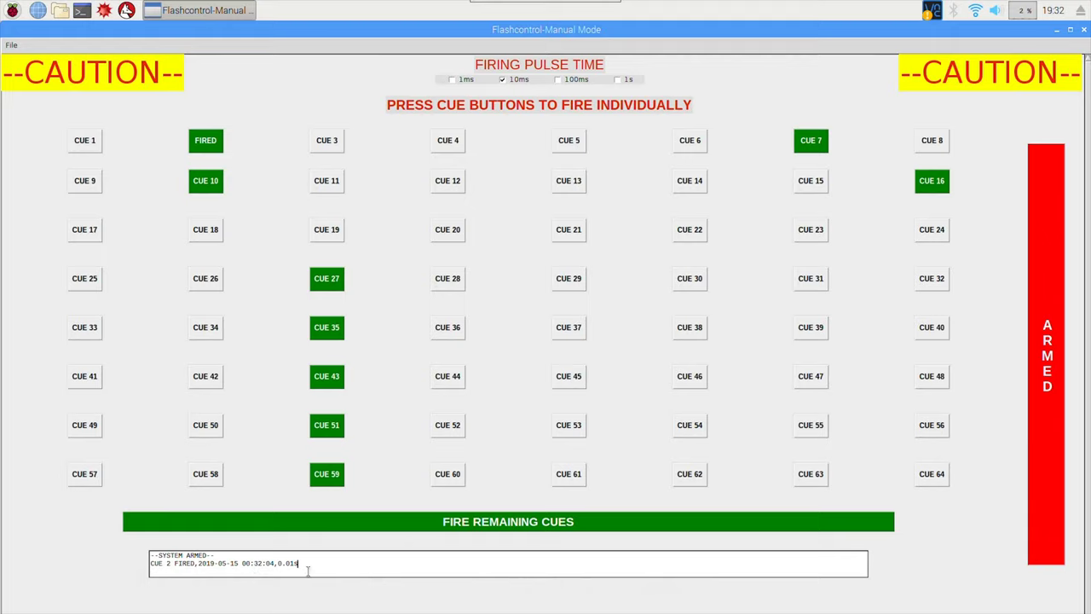
{"action": "left_click", "coordinate": [448, 376]}
{"action": "left_click", "coordinate": [448, 327]}
{"action": "left_click", "coordinate": [447, 278]}
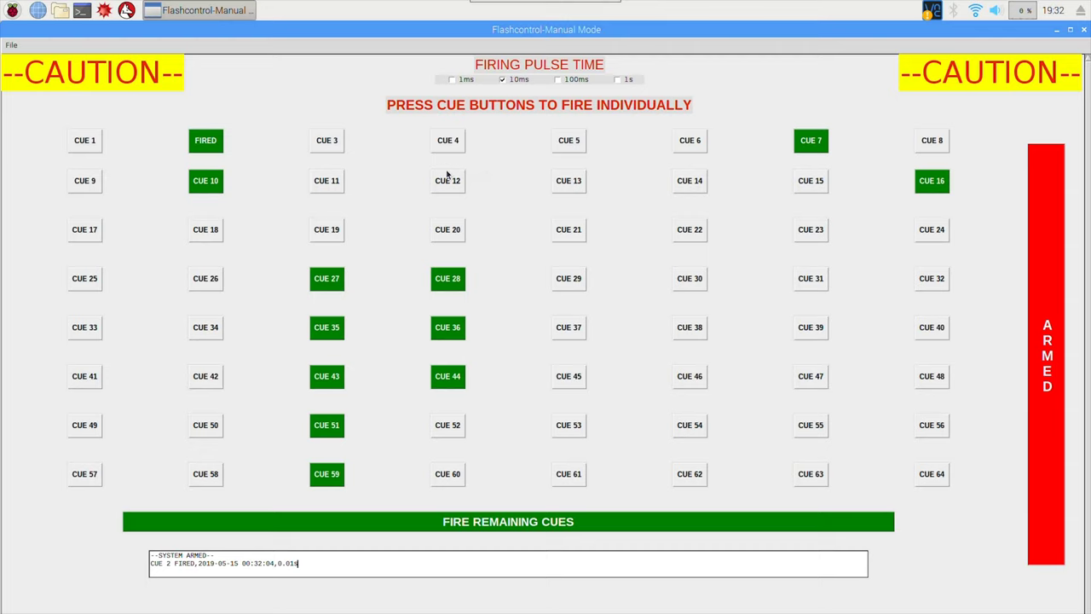
{"action": "left_click", "coordinate": [448, 180]}
{"action": "left_click", "coordinate": [444, 141]}
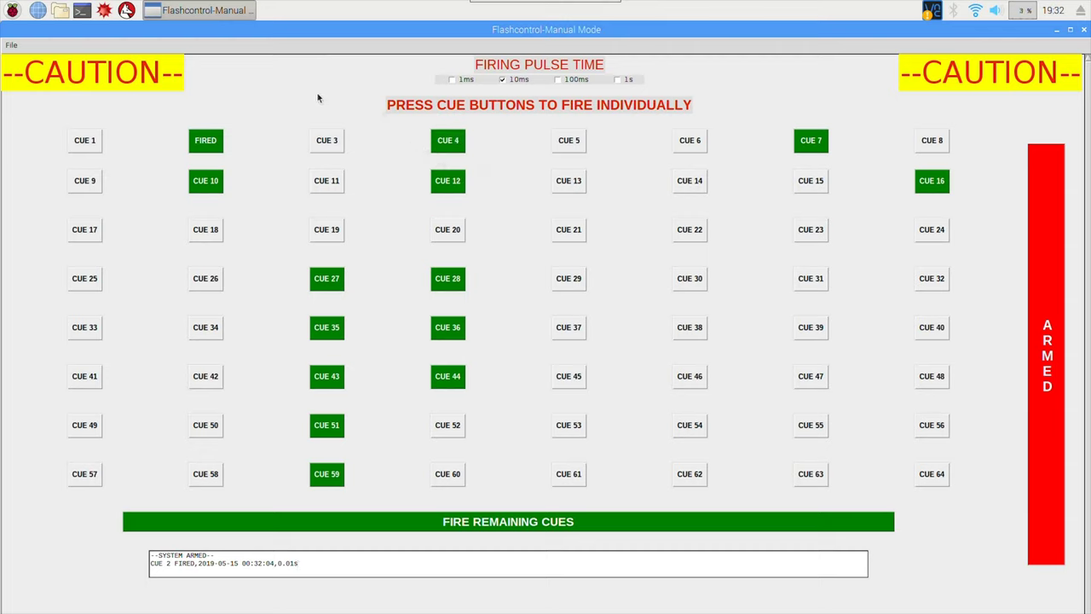
{"action": "left_click", "coordinate": [326, 181]}
{"action": "left_click", "coordinate": [326, 229]}
{"action": "left_click", "coordinate": [690, 277]}
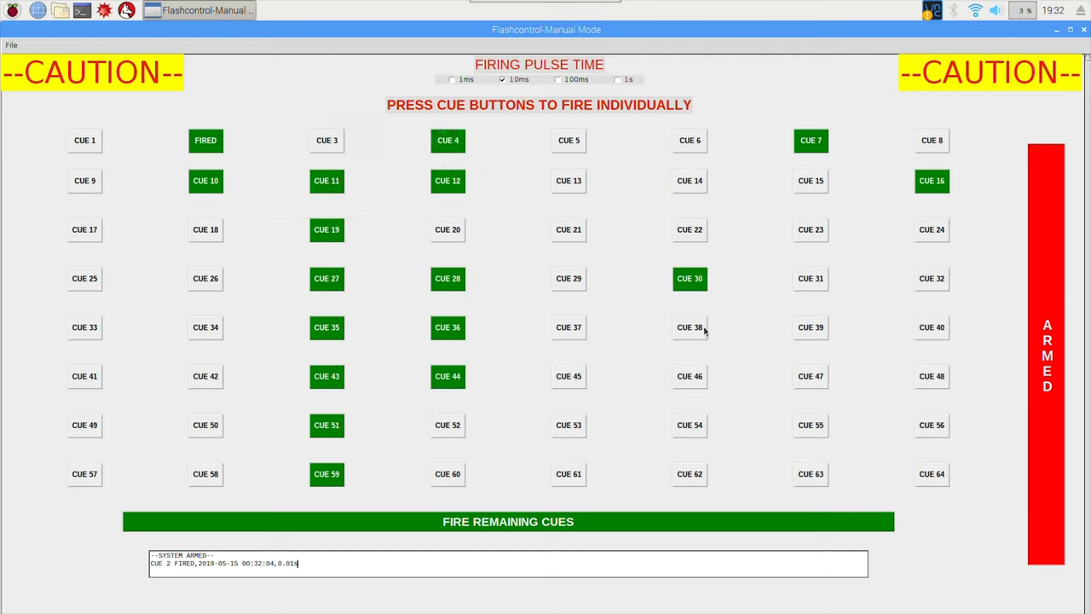
{"action": "left_click", "coordinate": [701, 329]}
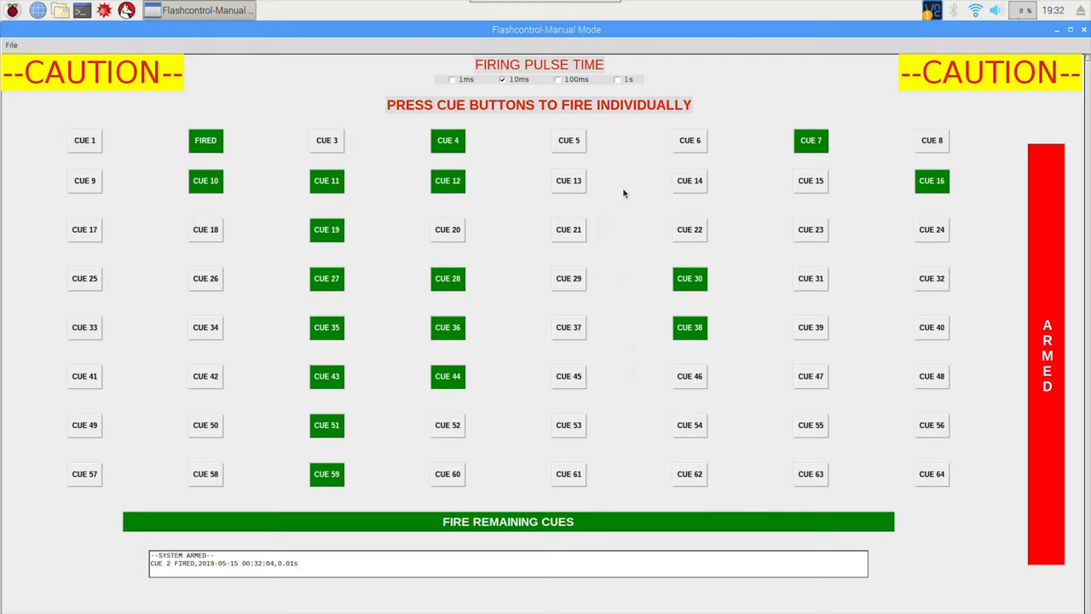
{"action": "left_click", "coordinate": [569, 376]}
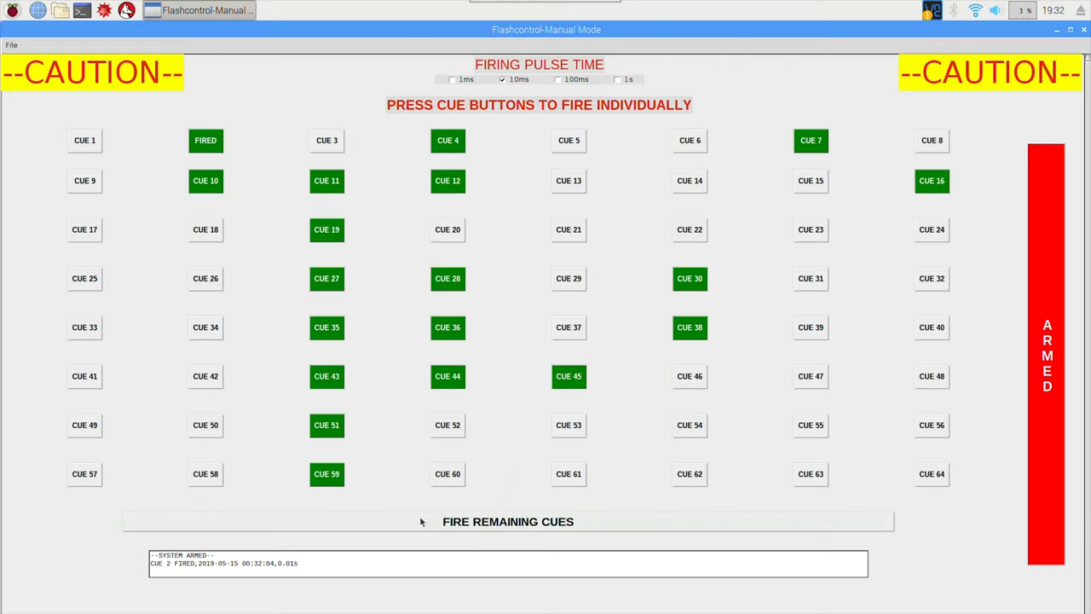
Fire all remaining cues, exit to the main menu, and reopen Manual Mode
{"action": "left_click", "coordinate": [563, 528]}
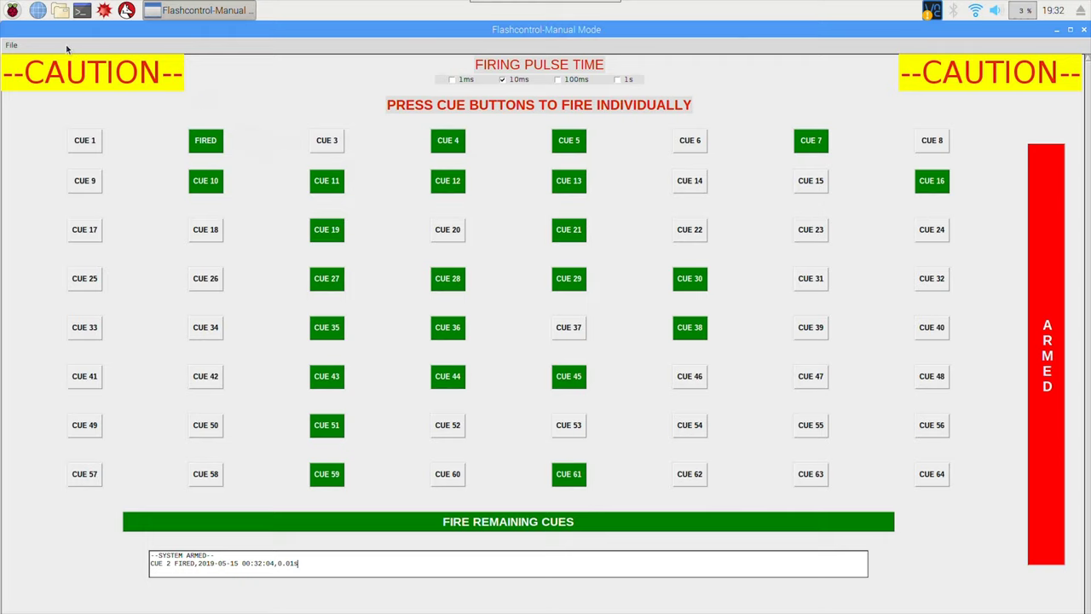
{"action": "left_click", "coordinate": [17, 46]}
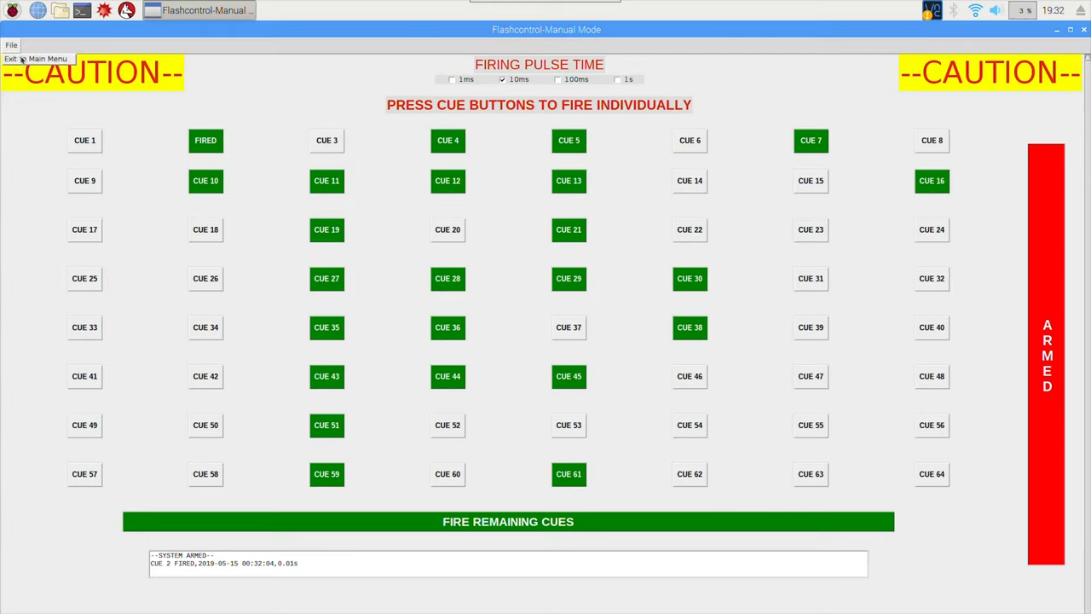
{"action": "left_click", "coordinate": [22, 59]}
{"action": "left_click", "coordinate": [19, 48]}
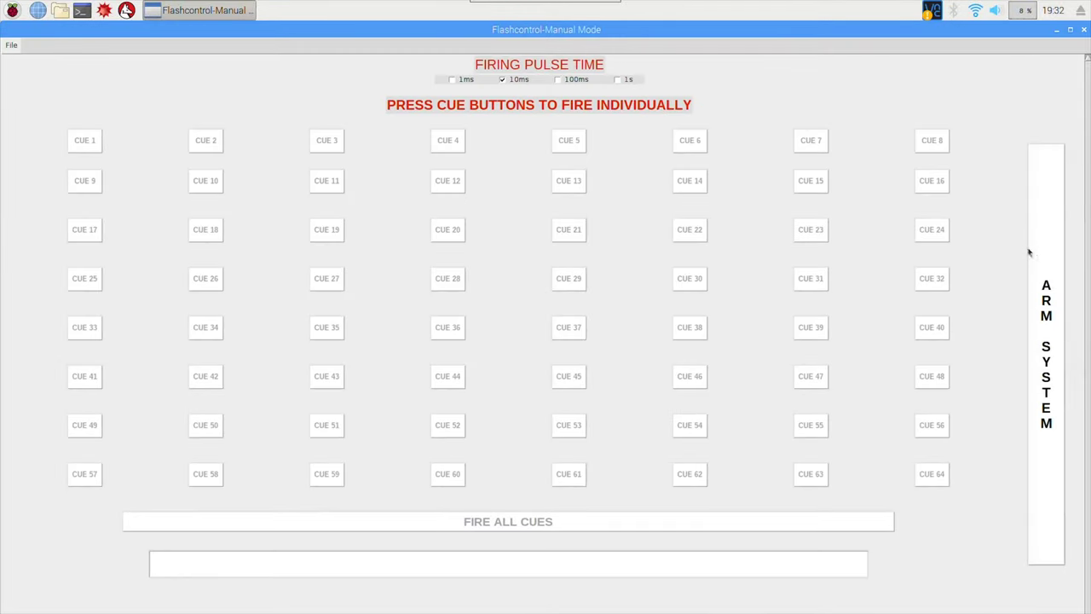
{"action": "left_click", "coordinate": [1029, 243]}
Sweep across the cue grid column by column, firing every cue except cue 56
{"action": "mouse_move", "coordinate": [84, 140]}
{"action": "left_mouse_down"}
{"action": "mouse_move", "coordinate": [75, 256]}
{"action": "mouse_move", "coordinate": [88, 489]}
{"action": "mouse_move", "coordinate": [202, 290]}
{"action": "mouse_move", "coordinate": [231, 91]}
{"action": "mouse_move", "coordinate": [329, 152]}
{"action": "mouse_move", "coordinate": [348, 474]}
{"action": "mouse_move", "coordinate": [468, 338]}
{"action": "mouse_move", "coordinate": [417, 426]}
{"action": "mouse_move", "coordinate": [452, 331]}
{"action": "mouse_move", "coordinate": [324, 470]}
{"action": "mouse_move", "coordinate": [350, 487]}
{"action": "mouse_move", "coordinate": [575, 103]}
{"action": "mouse_move", "coordinate": [561, 223]}
{"action": "mouse_move", "coordinate": [566, 426]}
{"action": "mouse_move", "coordinate": [605, 505]}
{"action": "mouse_move", "coordinate": [700, 431]}
{"action": "mouse_move", "coordinate": [693, 181]}
{"action": "mouse_move", "coordinate": [782, 137]}
{"action": "mouse_move", "coordinate": [822, 327]}
{"action": "mouse_move", "coordinate": [810, 480]}
{"action": "mouse_move", "coordinate": [964, 478]}
{"action": "mouse_move", "coordinate": [938, 146]}
{"action": "mouse_move", "coordinate": [925, 429]}
{"action": "left_mouse_up"}
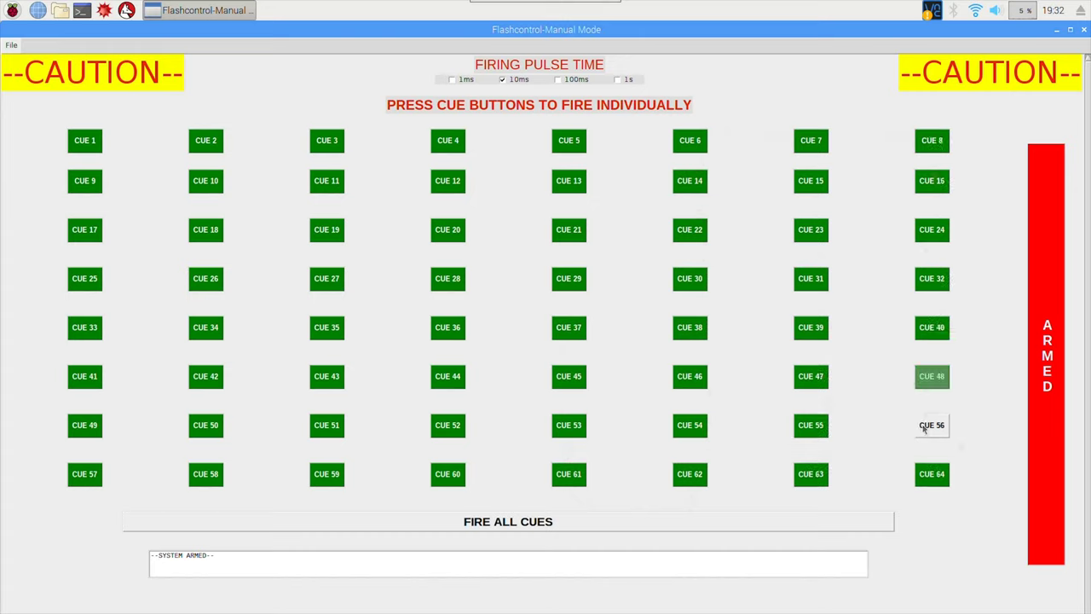
Try firing the remaining cues, then disarm and re-arm the system
{"action": "left_click", "coordinate": [595, 522]}
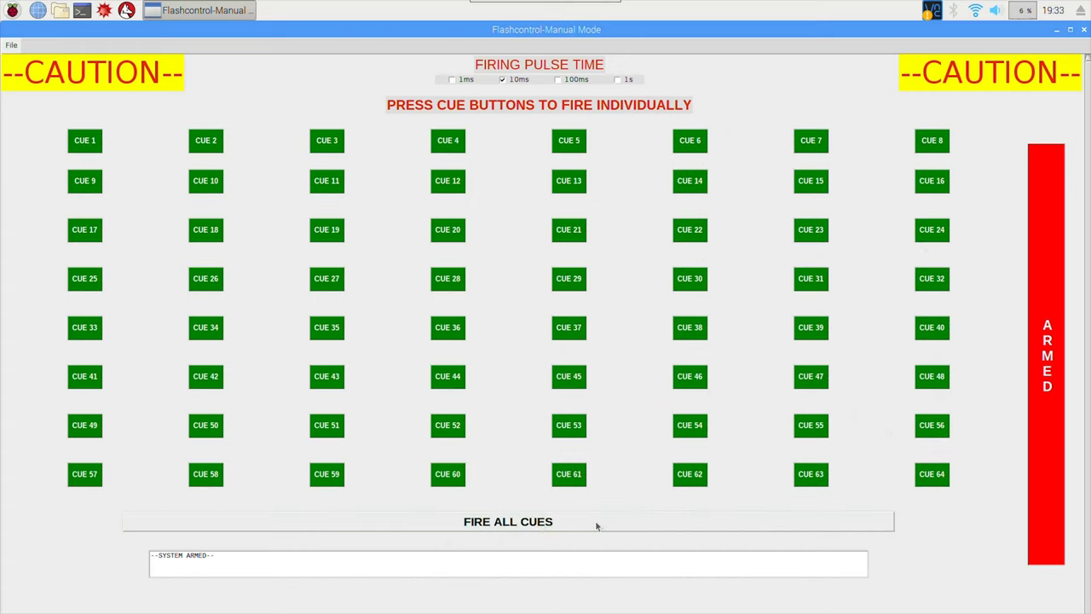
{"action": "left_click", "coordinate": [546, 527]}
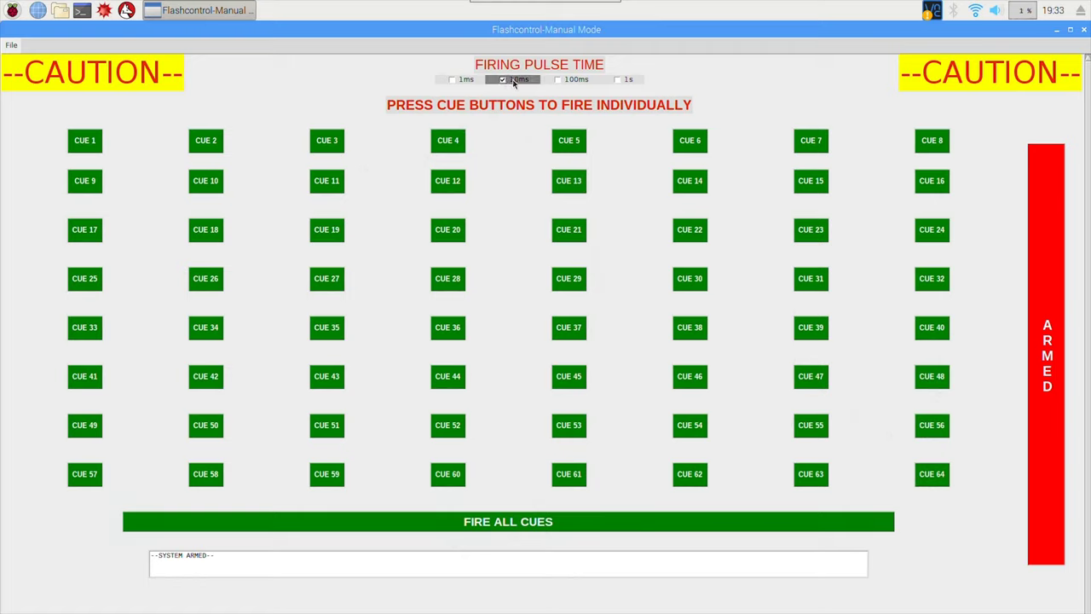
{"action": "left_click", "coordinate": [1054, 233]}
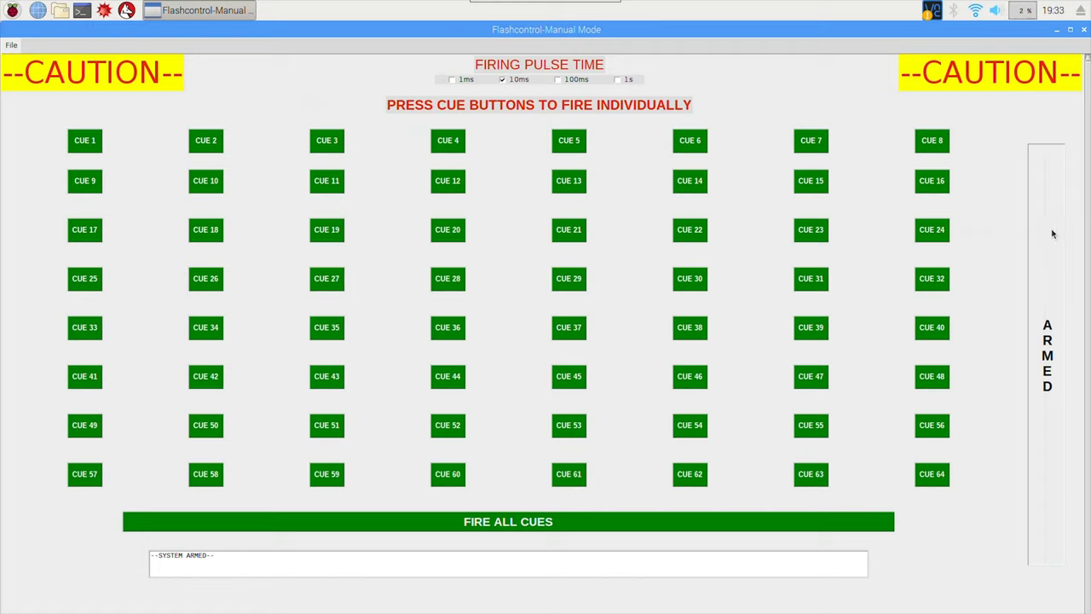
{"action": "left_click", "coordinate": [1052, 233]}
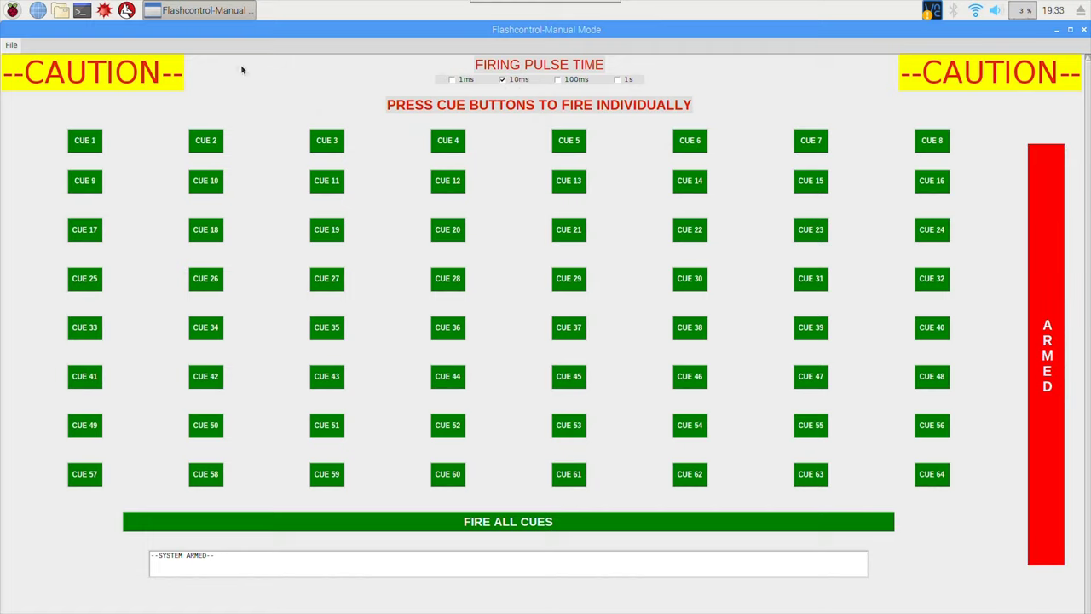
Fire all 64 cues at once and confirm the 'FIRE ALL CUES?' prompt
{"action": "left_click", "coordinate": [540, 522]}
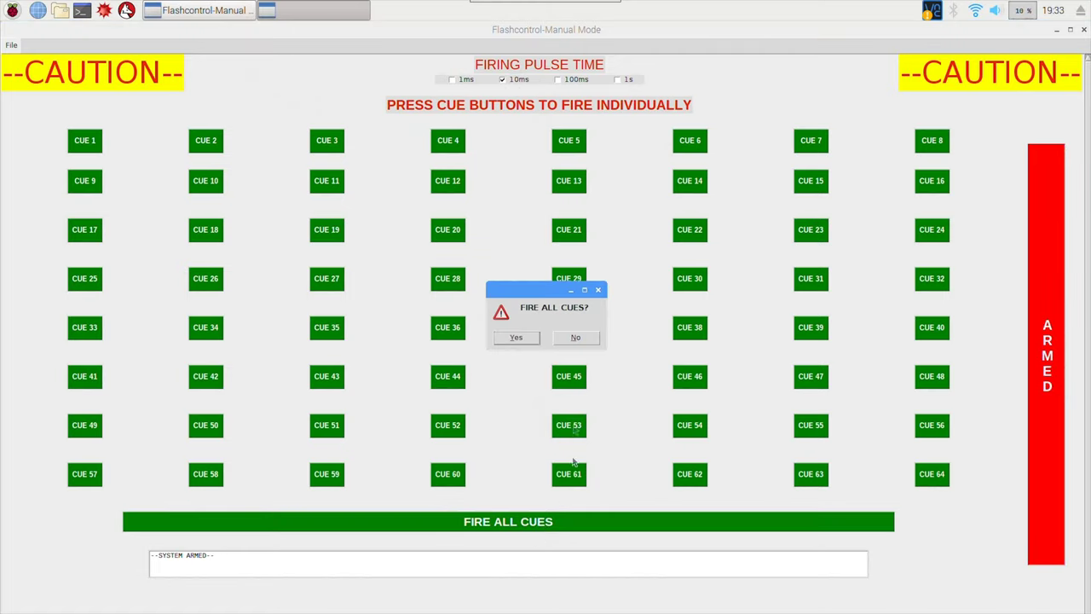
{"action": "mouse_move", "coordinate": [529, 301]}
{"action": "left_mouse_down"}
{"action": "mouse_move", "coordinate": [531, 273]}
{"action": "mouse_move", "coordinate": [514, 273]}
{"action": "mouse_move", "coordinate": [517, 288]}
{"action": "left_mouse_up"}
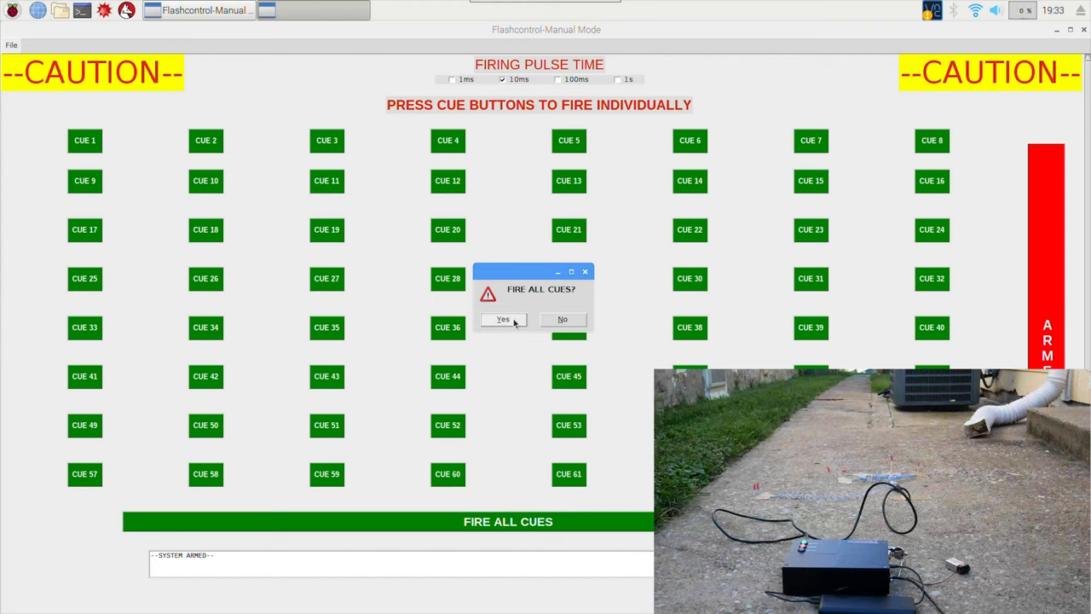
{"action": "left_click", "coordinate": [504, 320]}
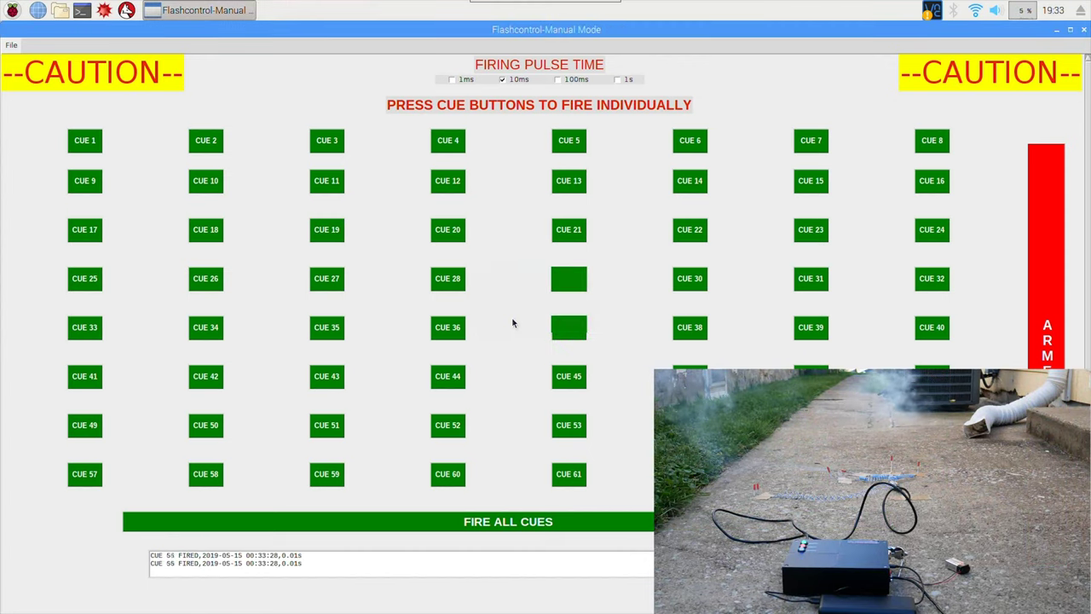
{"action": "left_click_drag", "start_coordinate": [537, 297], "coordinate": [510, 284]}
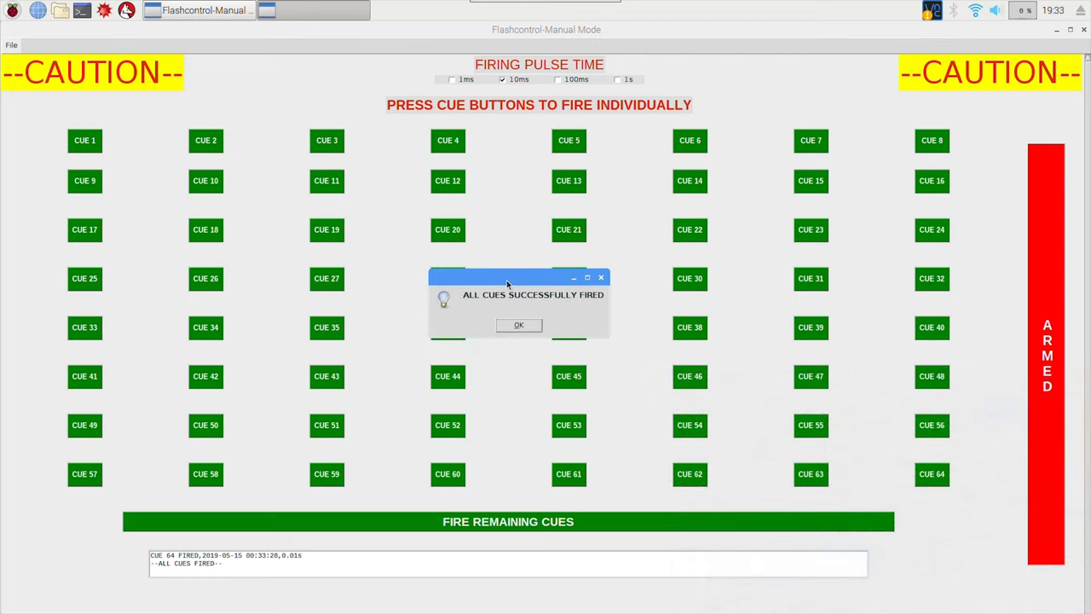
Acknowledge the all-cues-fired message, exit to the main menu, and start a fresh Manual Mode session
{"action": "left_click", "coordinate": [522, 329]}
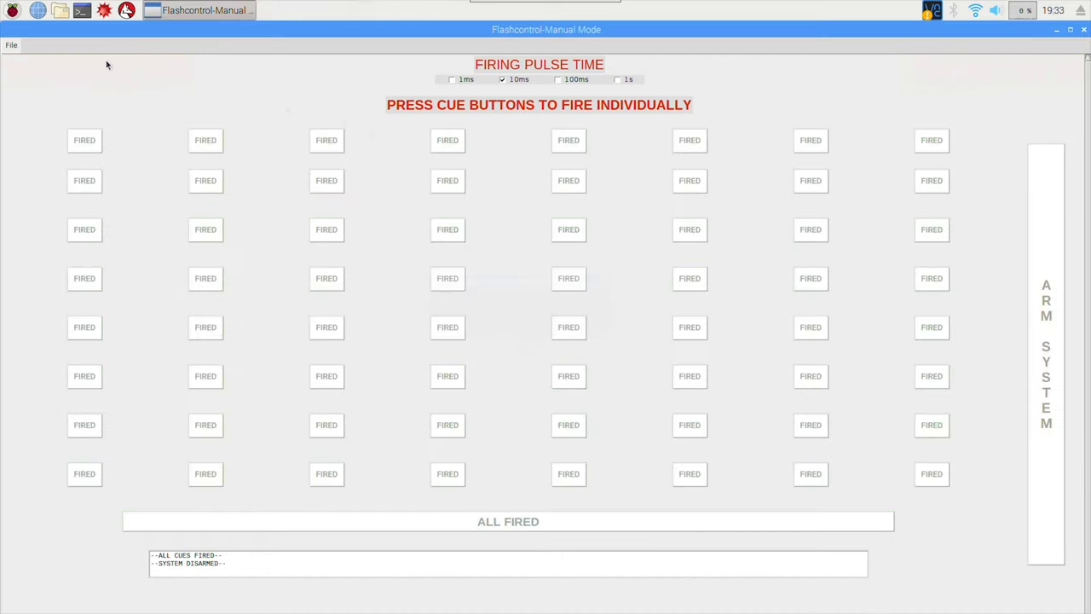
{"action": "left_click", "coordinate": [17, 46]}
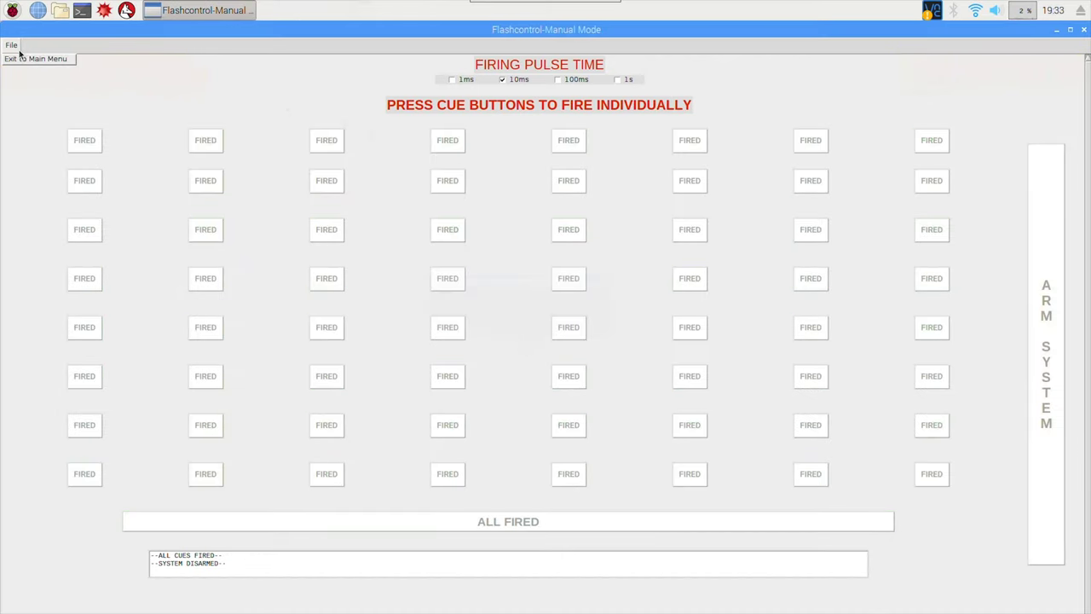
{"action": "left_click", "coordinate": [21, 62]}
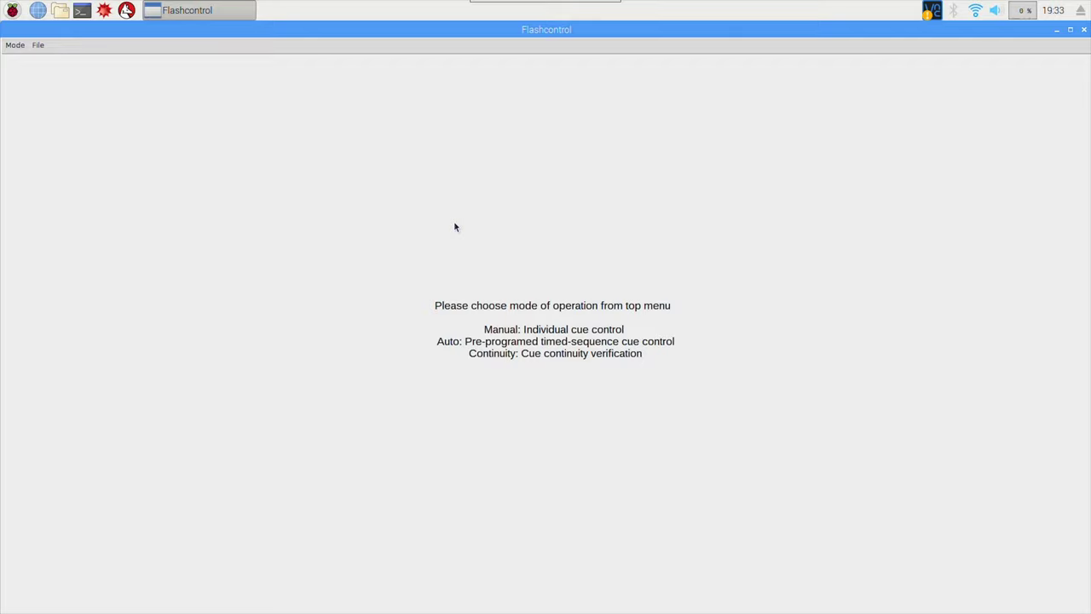
{"action": "left_click", "coordinate": [15, 45]}
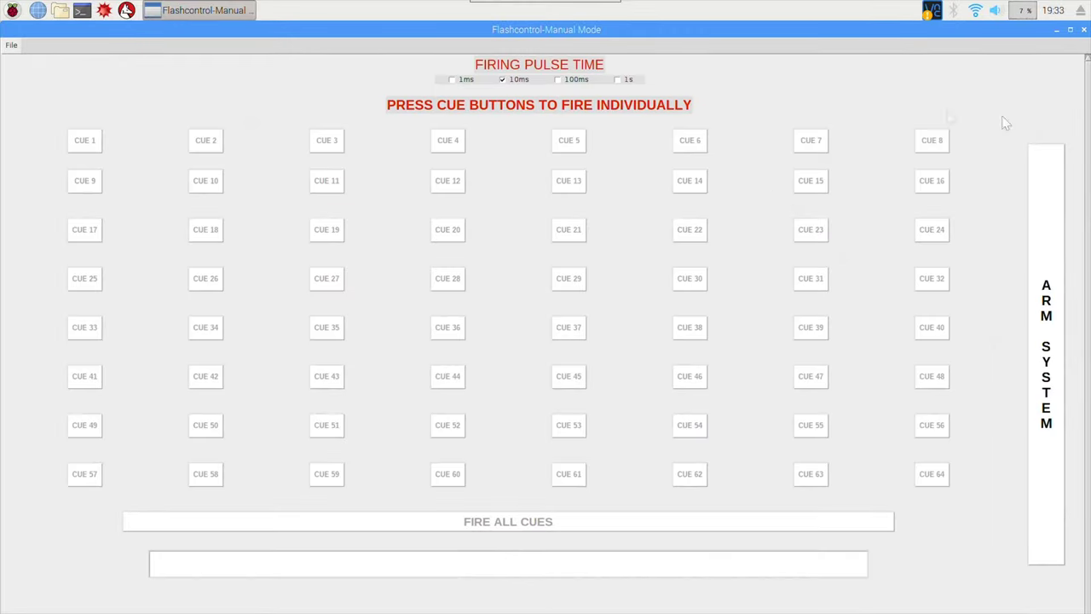
Arm the system, fire CUE 8 on its own, and exit Manual Mode
{"action": "left_click", "coordinate": [1043, 229]}
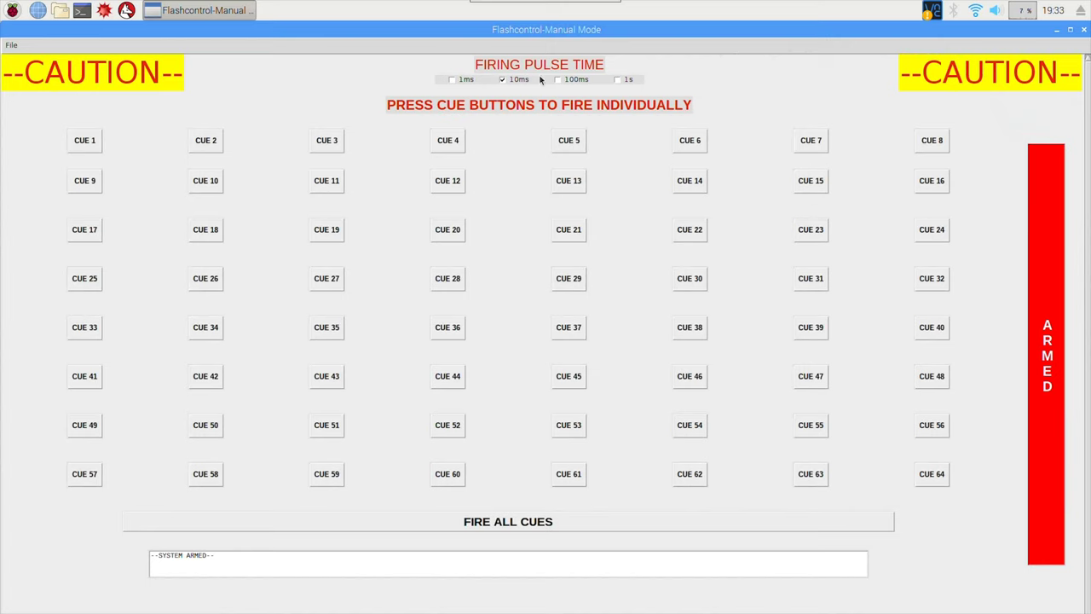
{"action": "left_click", "coordinate": [935, 142]}
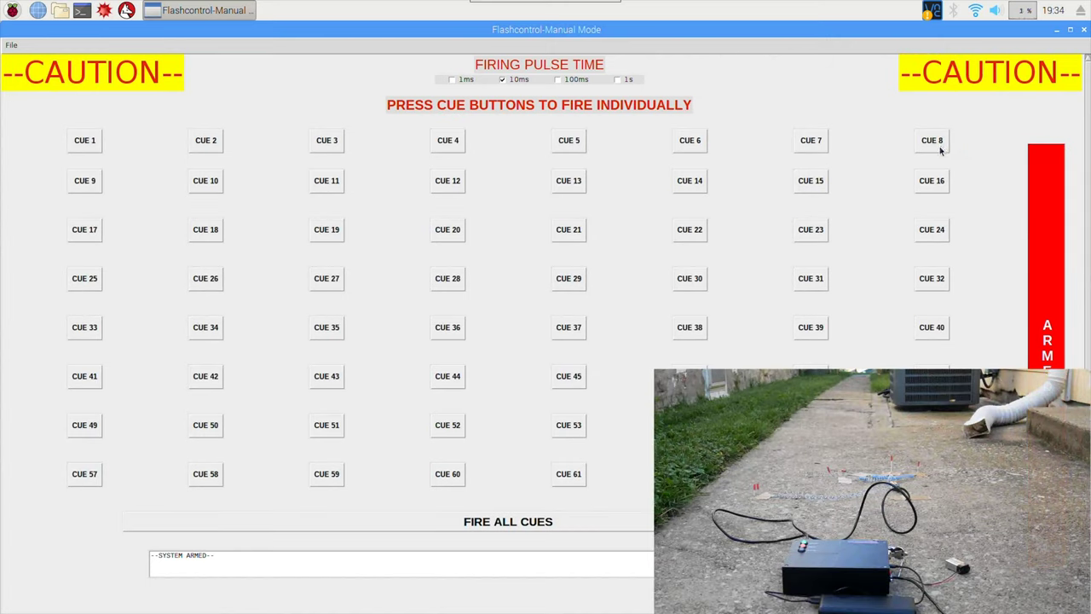
{"action": "left_click", "coordinate": [935, 141]}
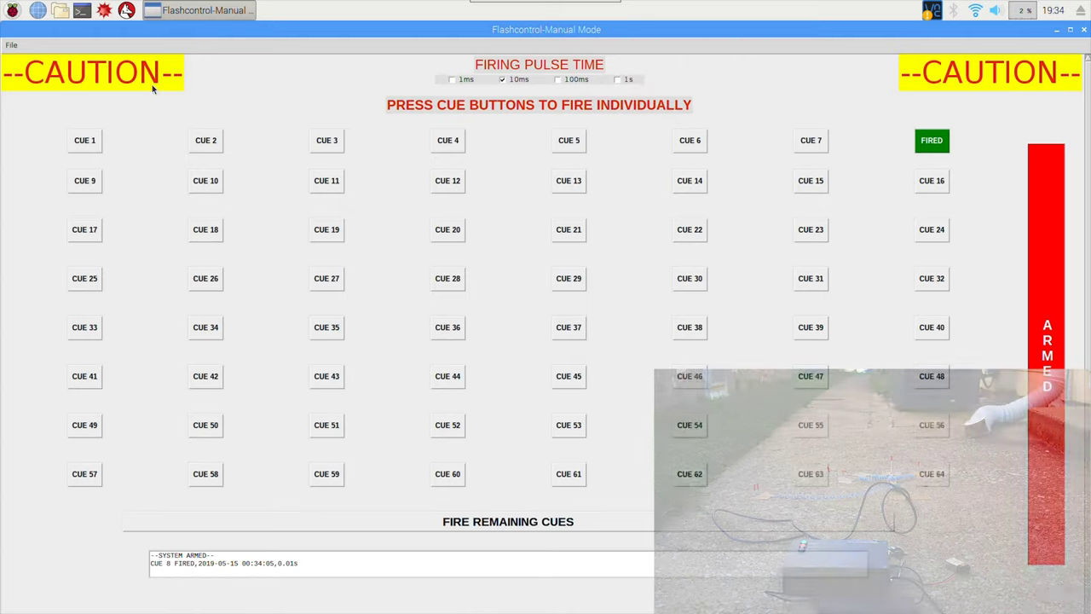
{"action": "left_click", "coordinate": [11, 45]}
Return to the main menu and switch to Auto timed-sequence mode
{"action": "left_click", "coordinate": [15, 58]}
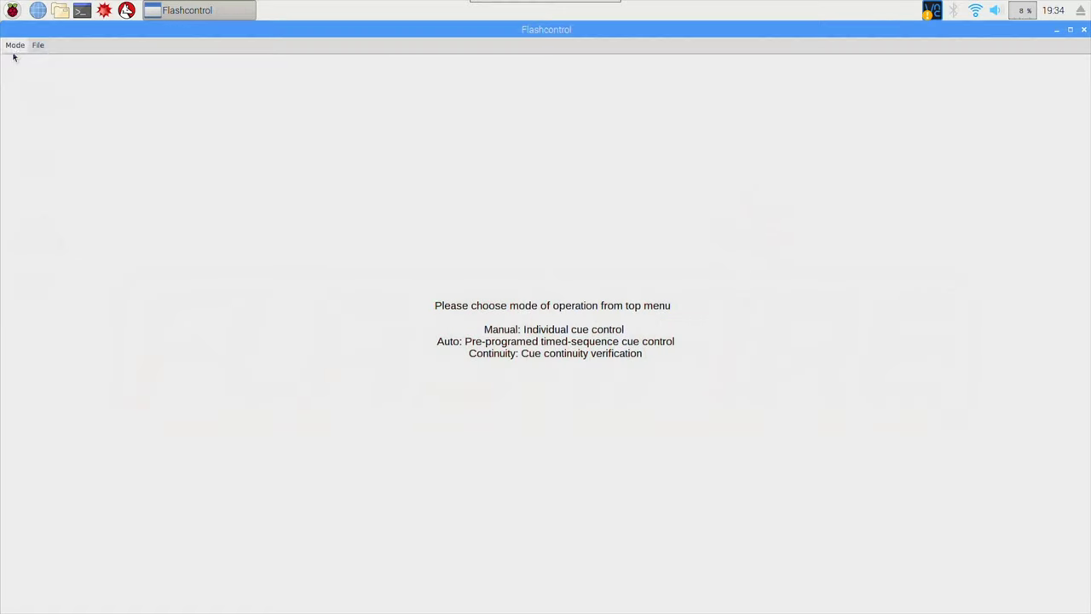
{"action": "left_click", "coordinate": [14, 45]}
{"action": "left_click", "coordinate": [19, 70]}
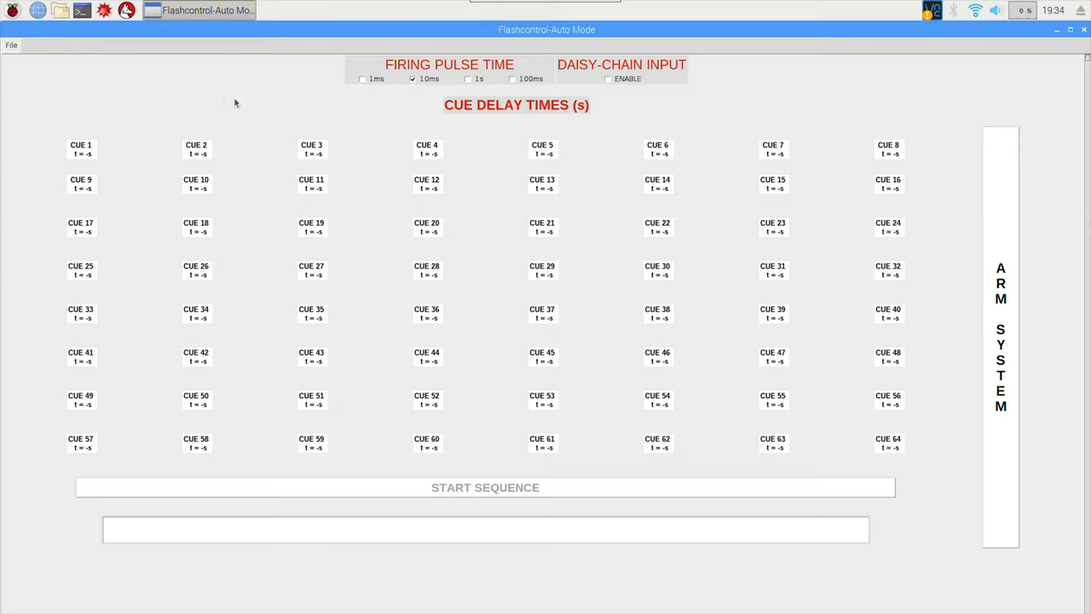
Load cue delay times from Firing Times Test.txt in /home/pi/Desktop
{"action": "left_click", "coordinate": [11, 44]}
{"action": "left_click", "coordinate": [21, 70]}
{"action": "left_click", "coordinate": [526, 271]}
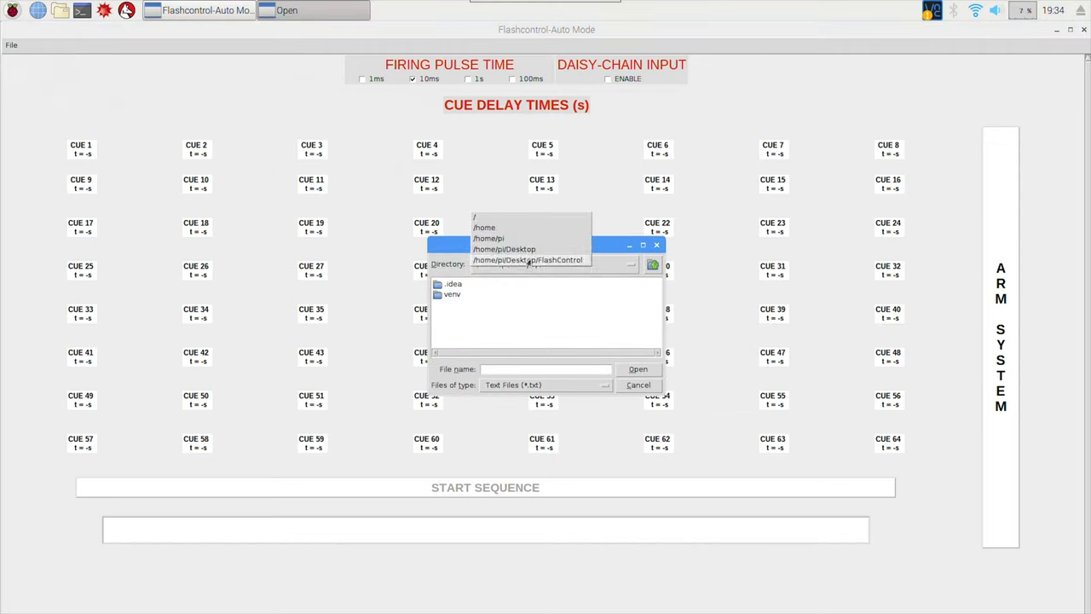
{"action": "left_click", "coordinate": [505, 249]}
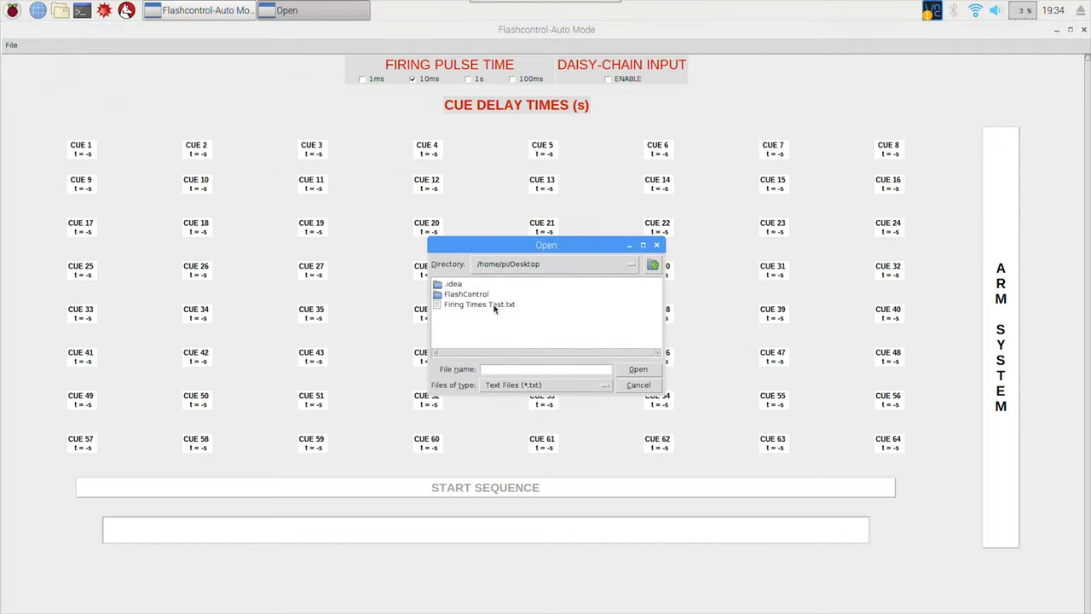
{"action": "left_click", "coordinate": [493, 308]}
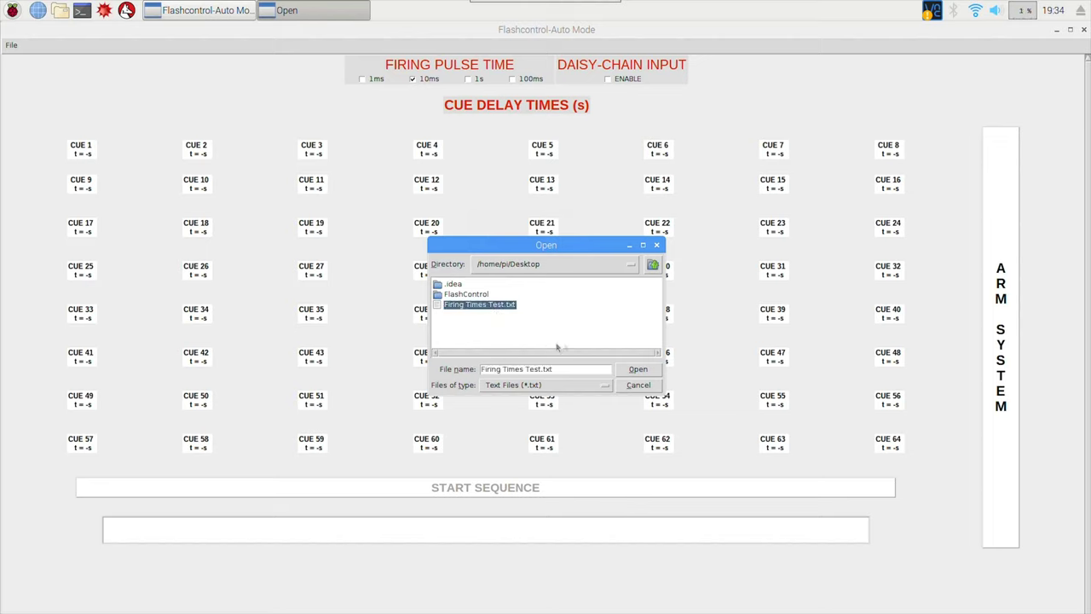
{"action": "left_click", "coordinate": [622, 369]}
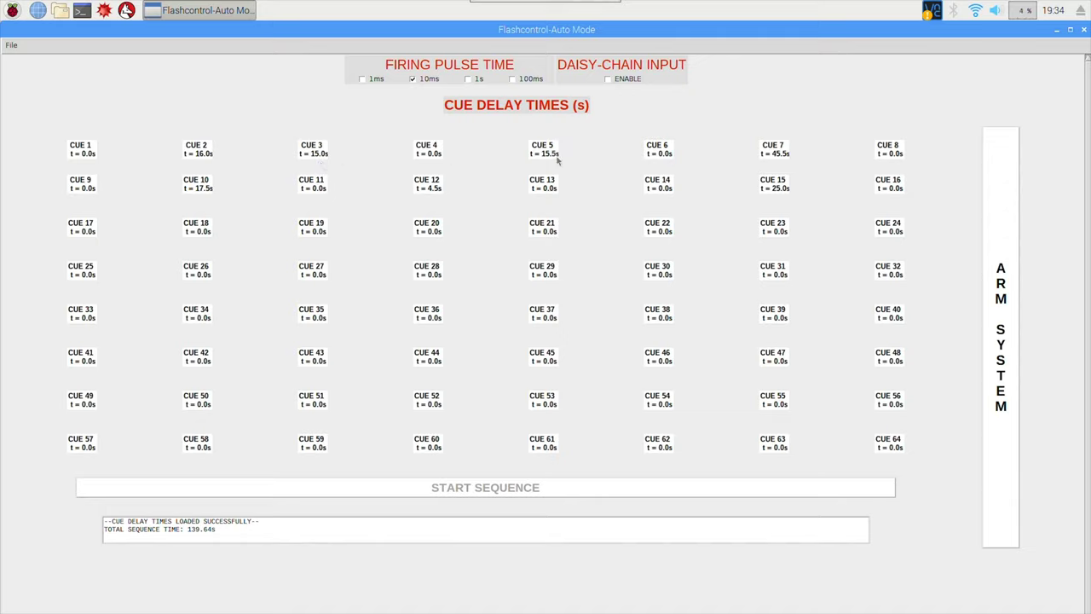
Arm the Auto Mode system so the 139.64s cue sequence is ready to run
{"action": "left_click", "coordinate": [993, 281]}
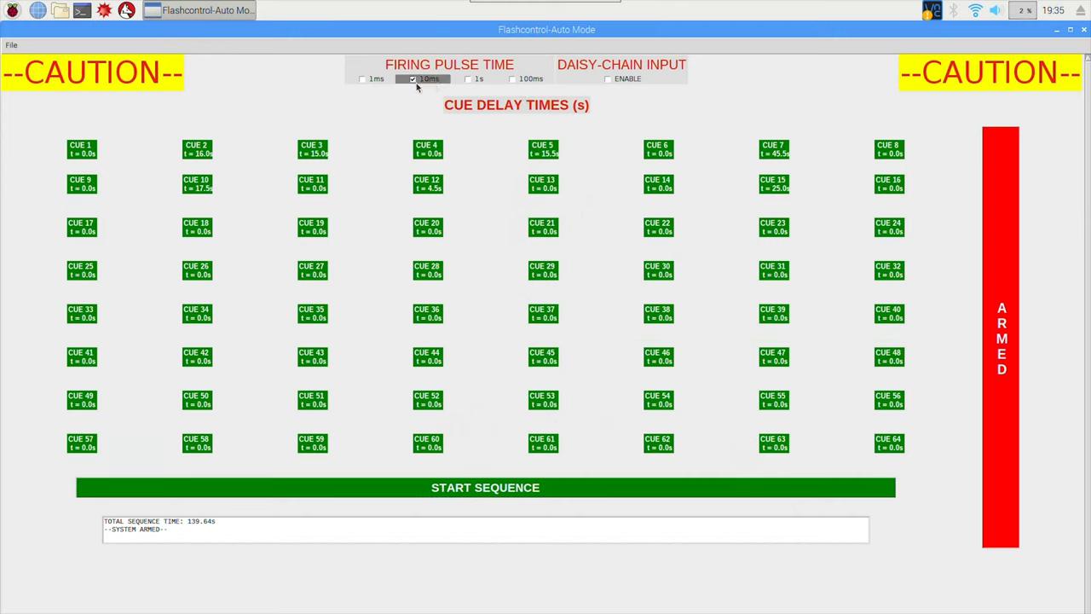
Leave Auto Mode for the main menu and switch to Continuity Test Mode
{"action": "left_click", "coordinate": [11, 45]}
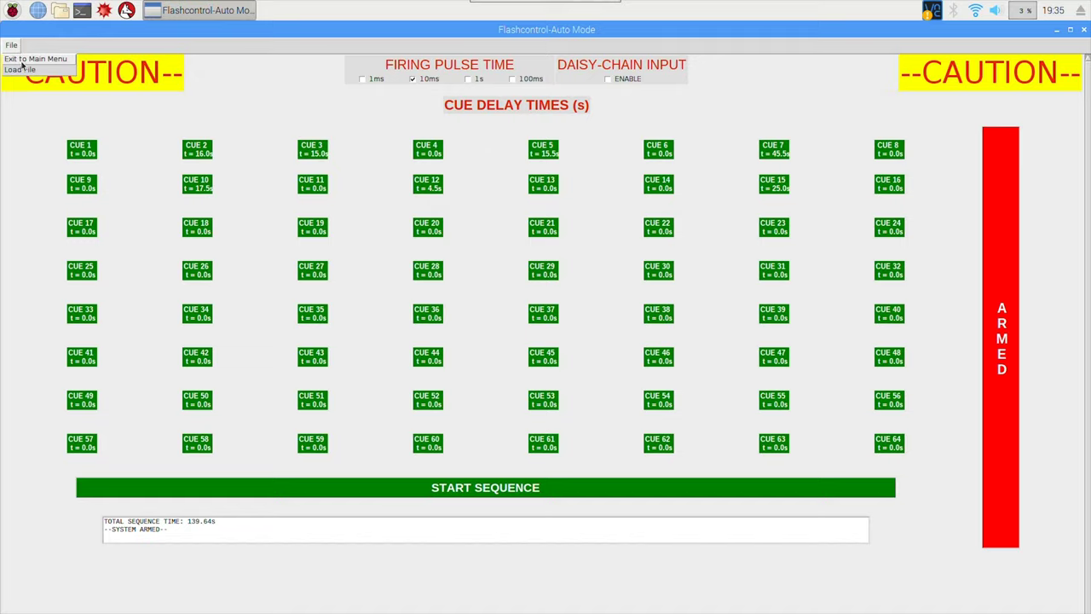
{"action": "left_click", "coordinate": [24, 60]}
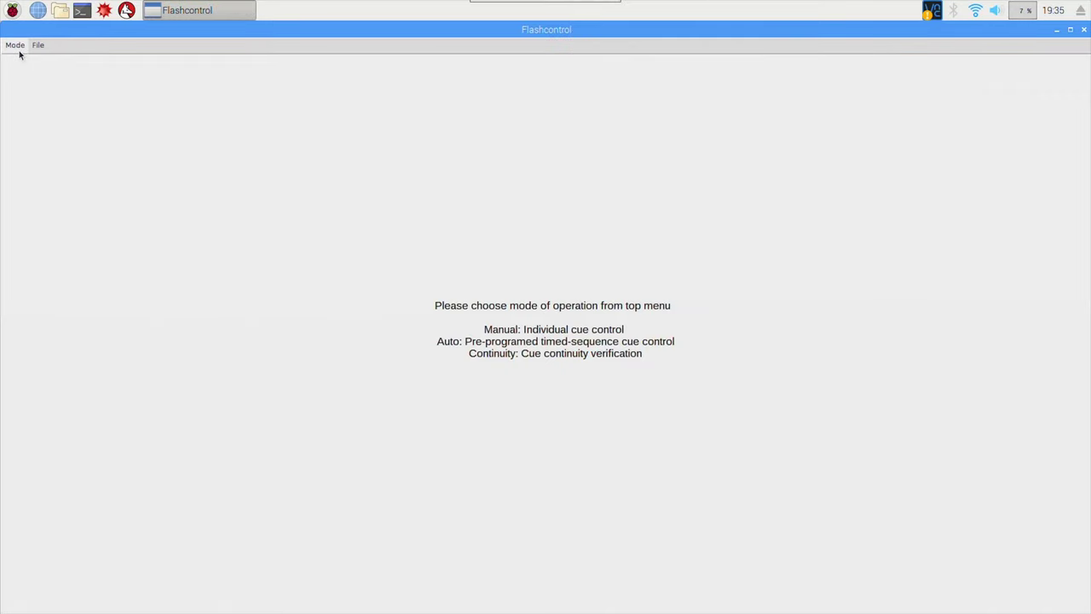
{"action": "left_click", "coordinate": [16, 45]}
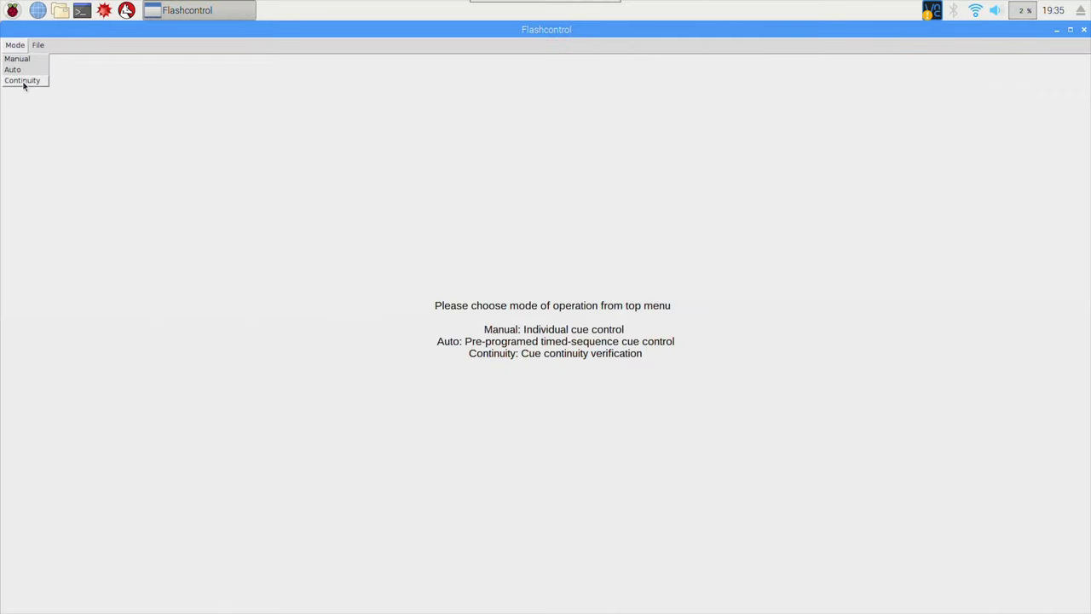
{"action": "left_click", "coordinate": [28, 82]}
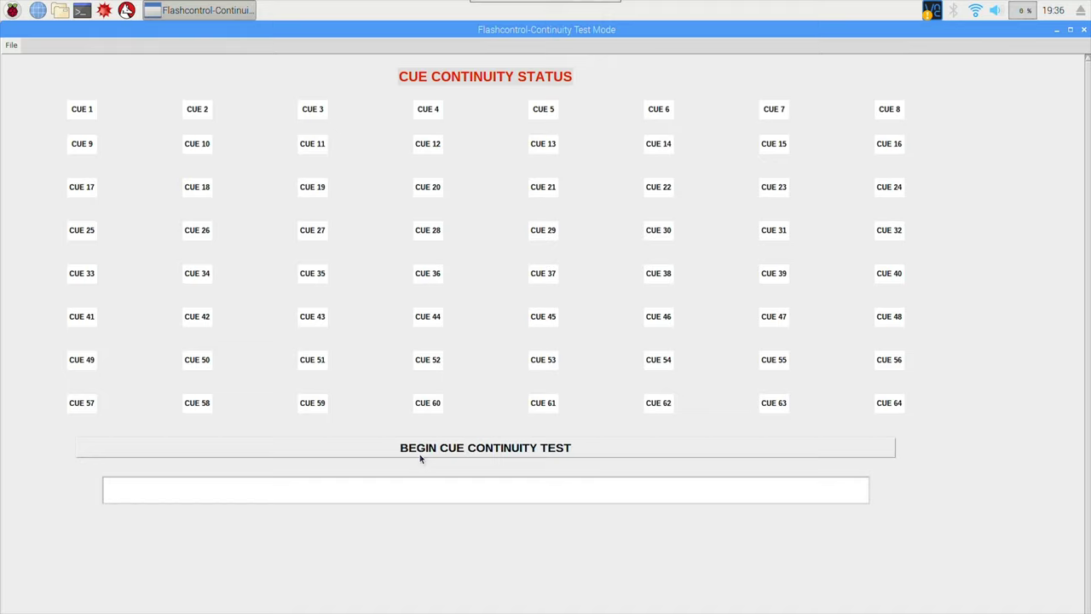
Start the continuity test for the 64-cue status grid
{"action": "left_click", "coordinate": [401, 451]}
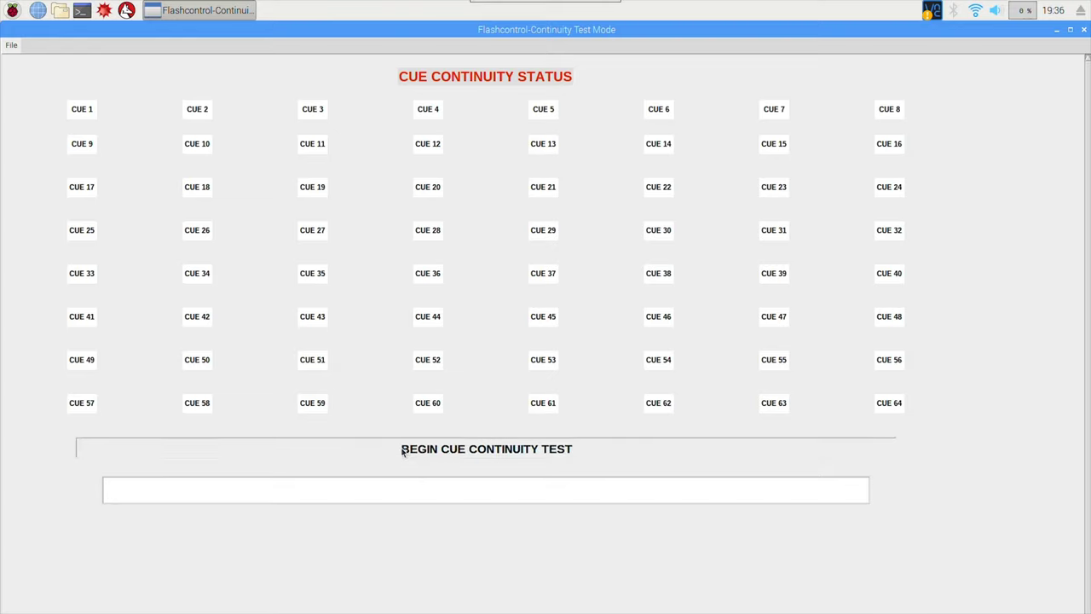